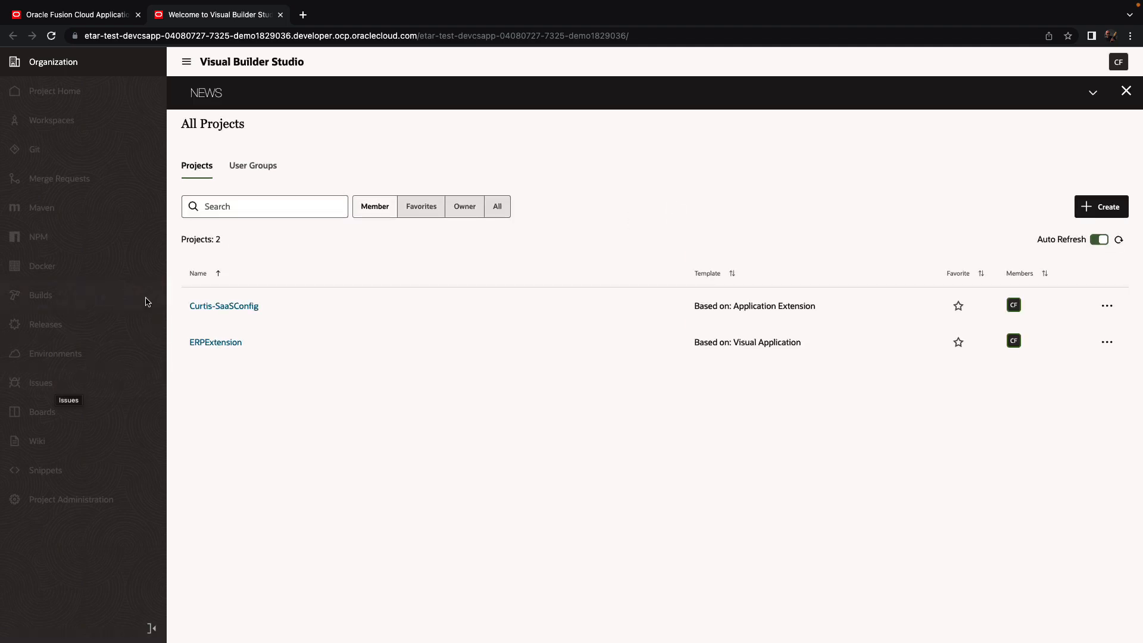
# Step: Open the Curtis-SaaSConfig project's Workspaces page and show the options for a new workspace
pyautogui.click(208, 306)
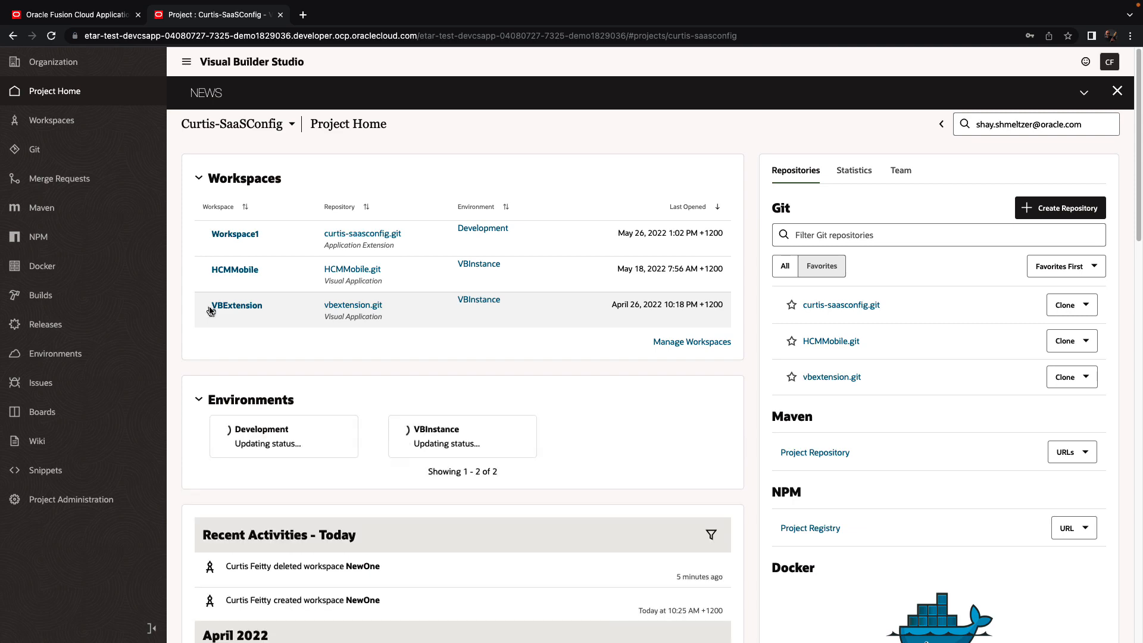
pyautogui.click(73, 121)
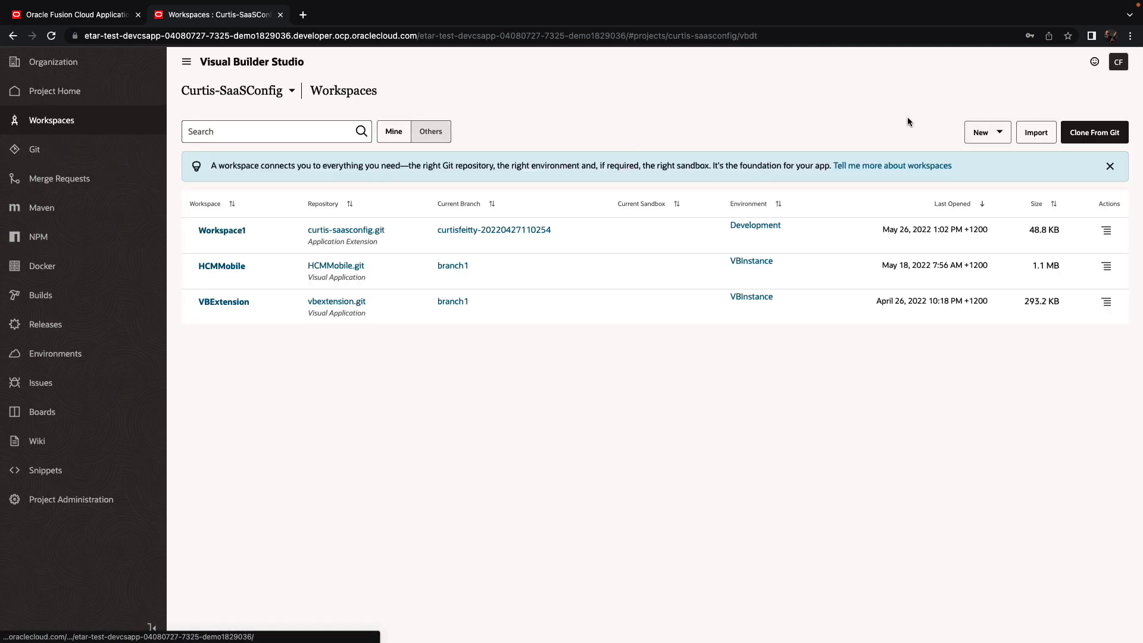
pyautogui.click(986, 132)
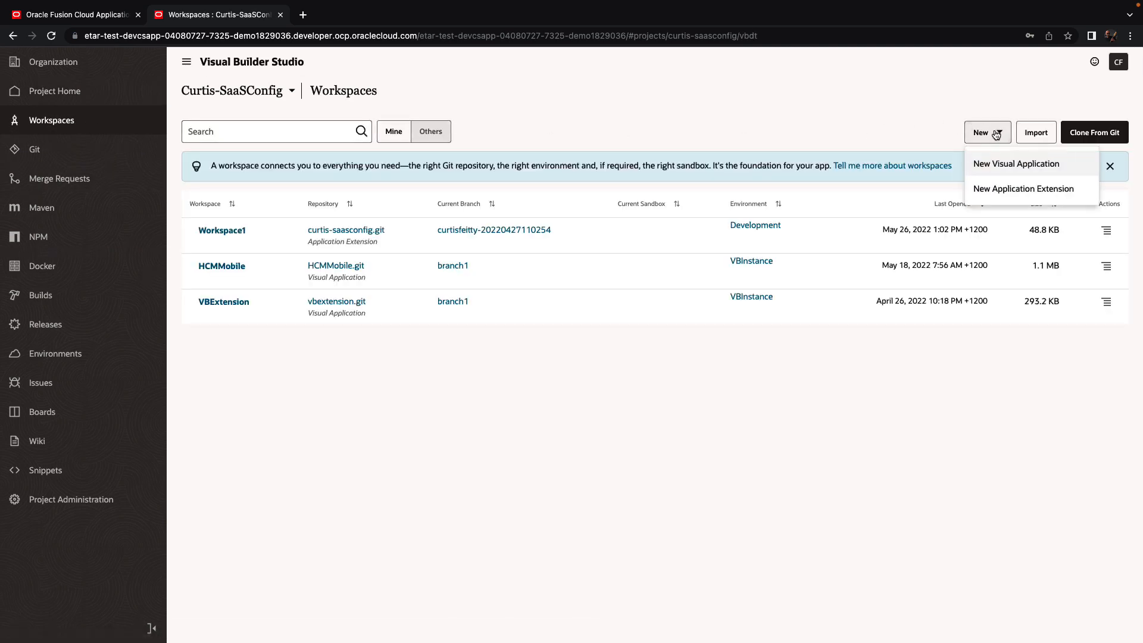
# Step: Start a new application extension named HCMSearch on the Development environment
pyautogui.click(1010, 192)
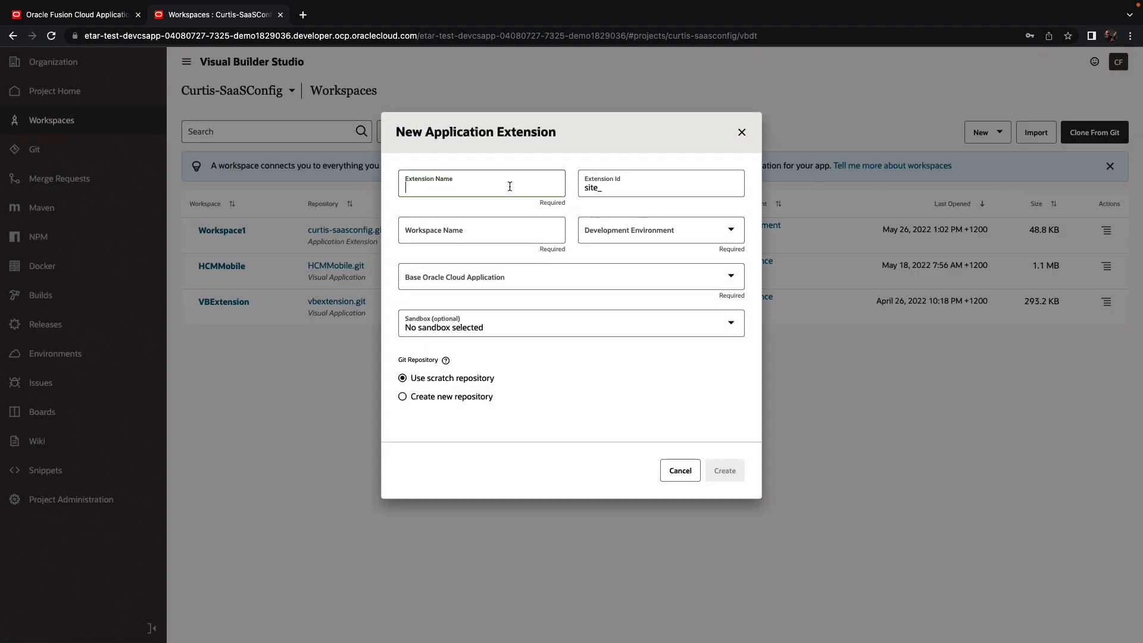
pyautogui.write('HCM')
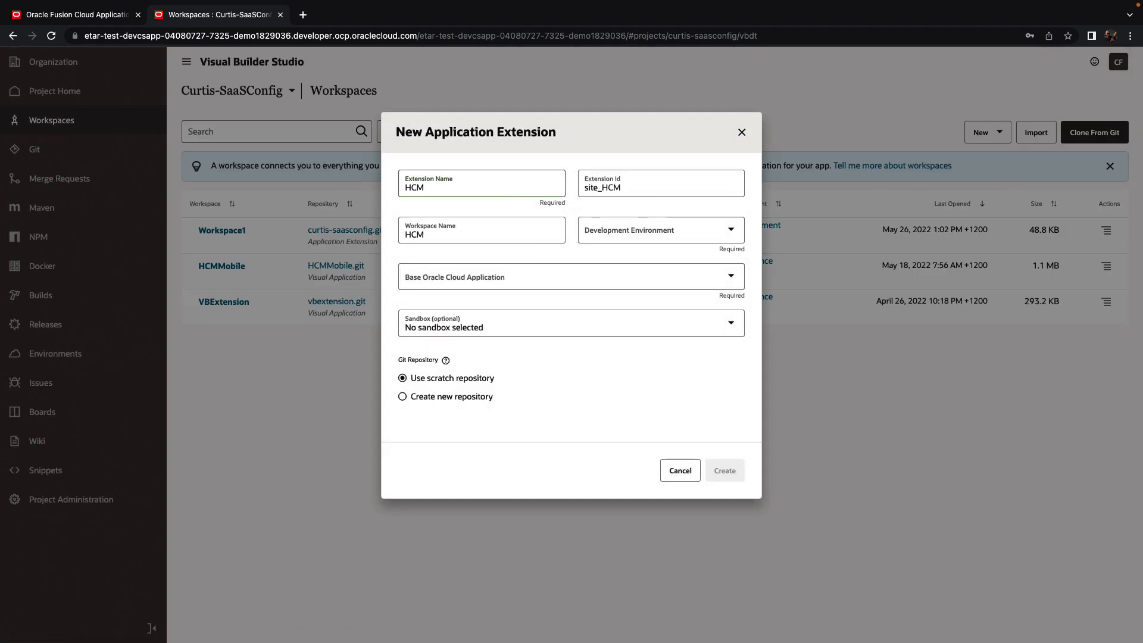
pyautogui.write('Search')
pyautogui.click(645, 230)
pyautogui.click(639, 259)
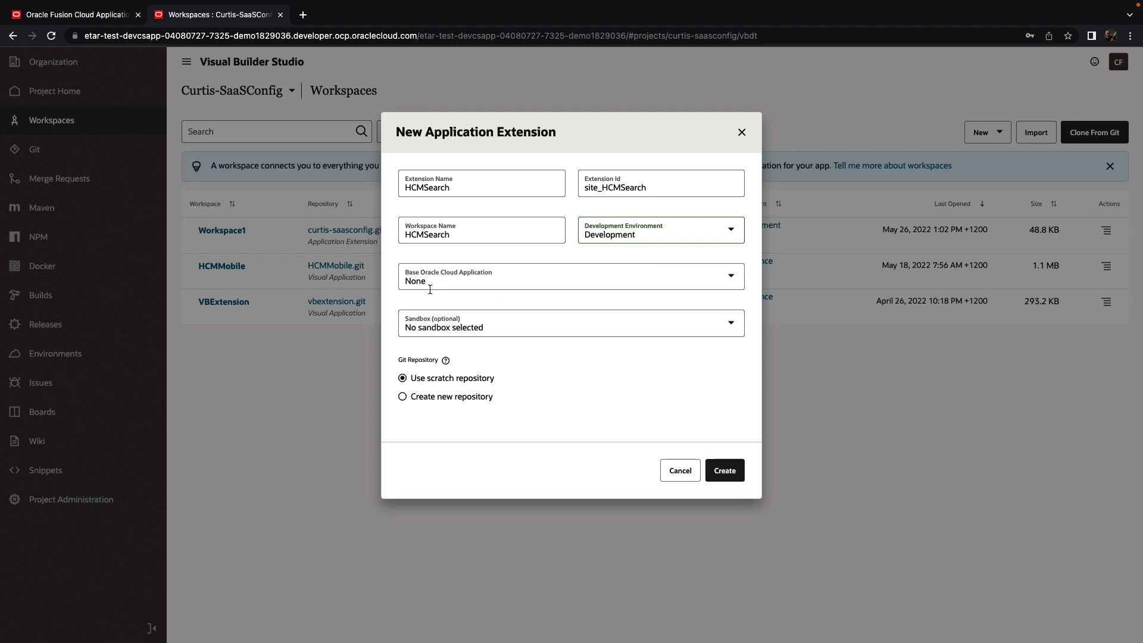
# Step: Give the extension a new repository and working branch, and create the workspace
pyautogui.click(458, 401)
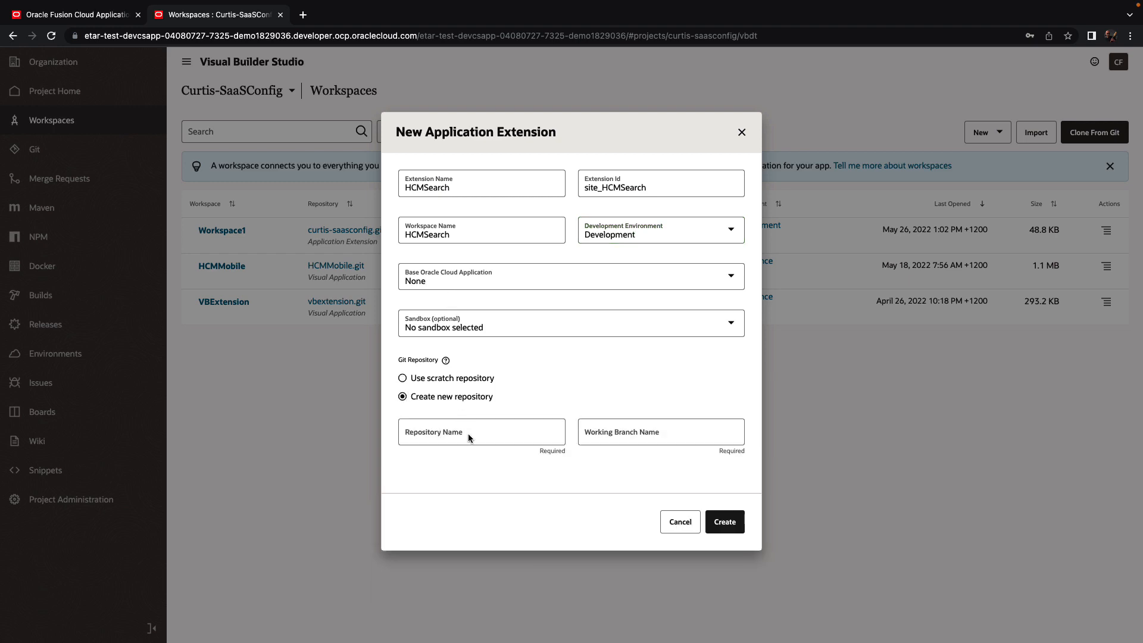
pyautogui.click(424, 436)
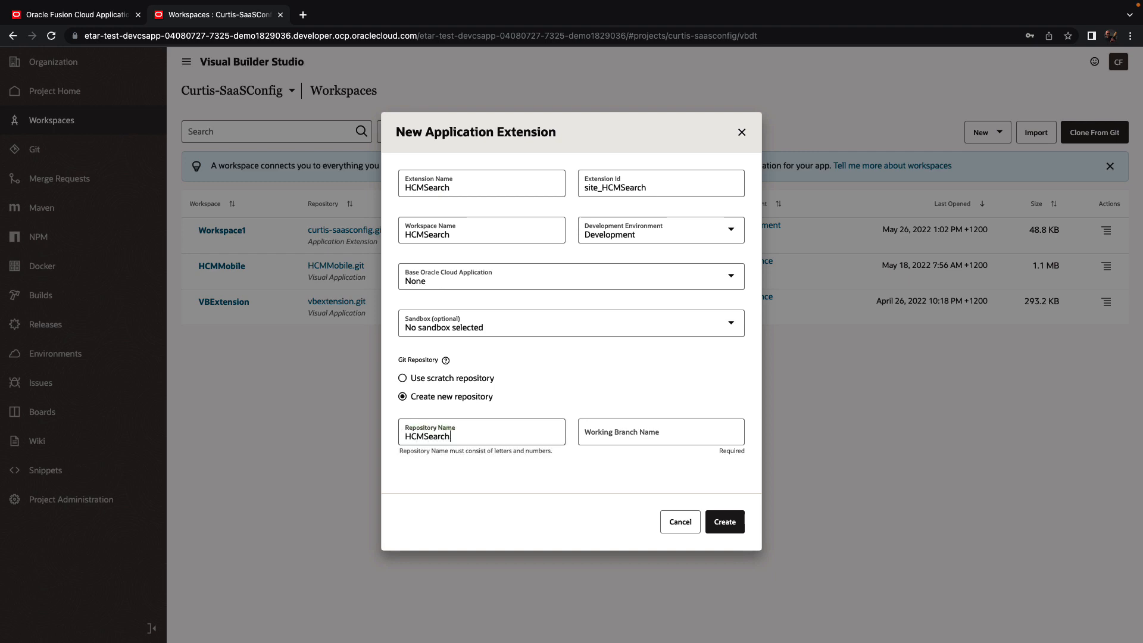
pyautogui.press('Tab')
pyautogui.write('Shay')
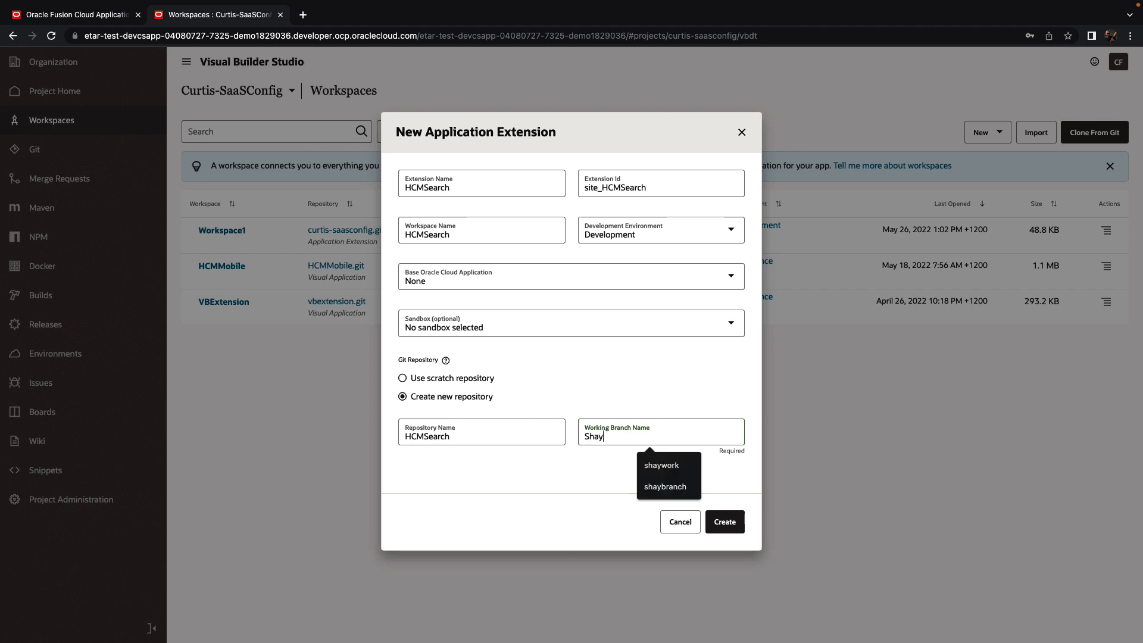
pyautogui.write('Work')
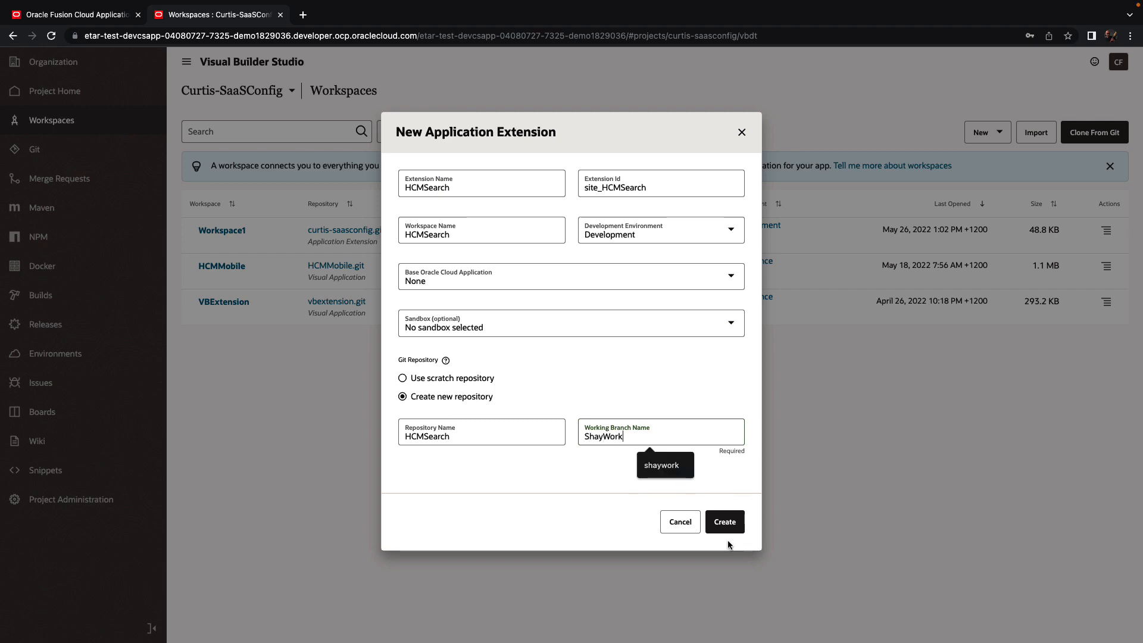
pyautogui.click(726, 525)
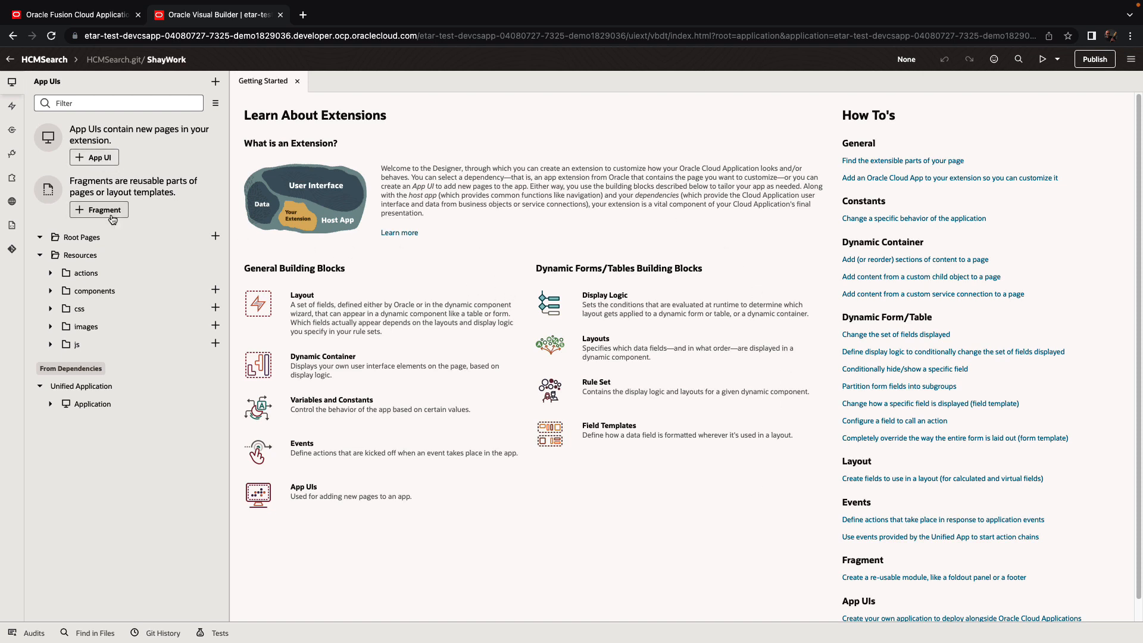
# Step: Create the HCMSearch App UI and open its main-start page in the Page Designer
pyautogui.click(104, 159)
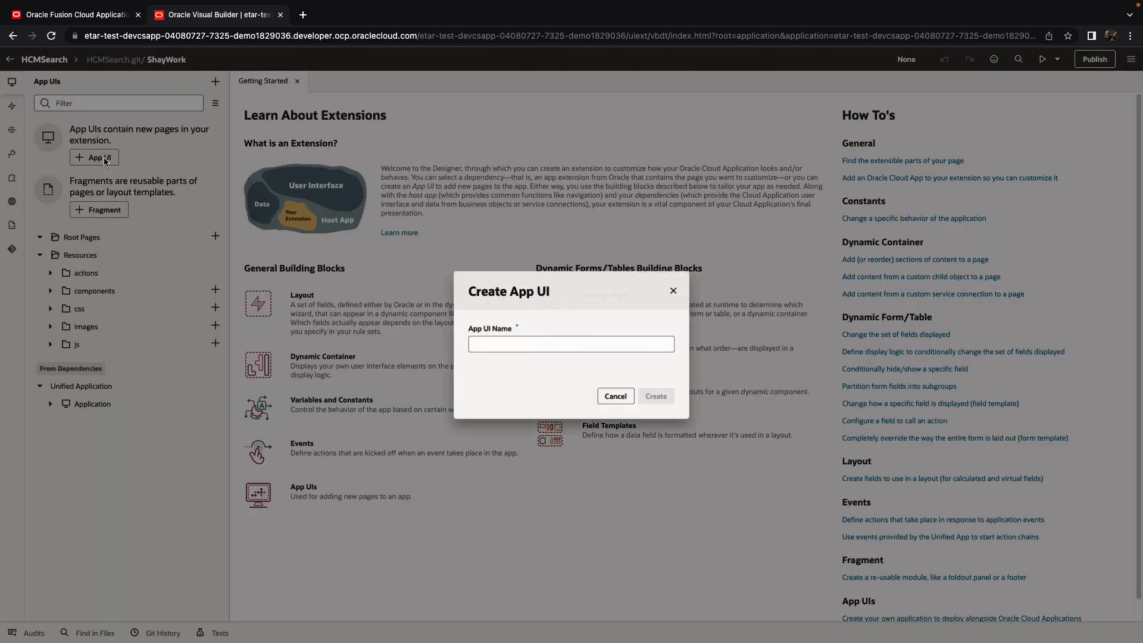
pyautogui.write('HCMSearch')
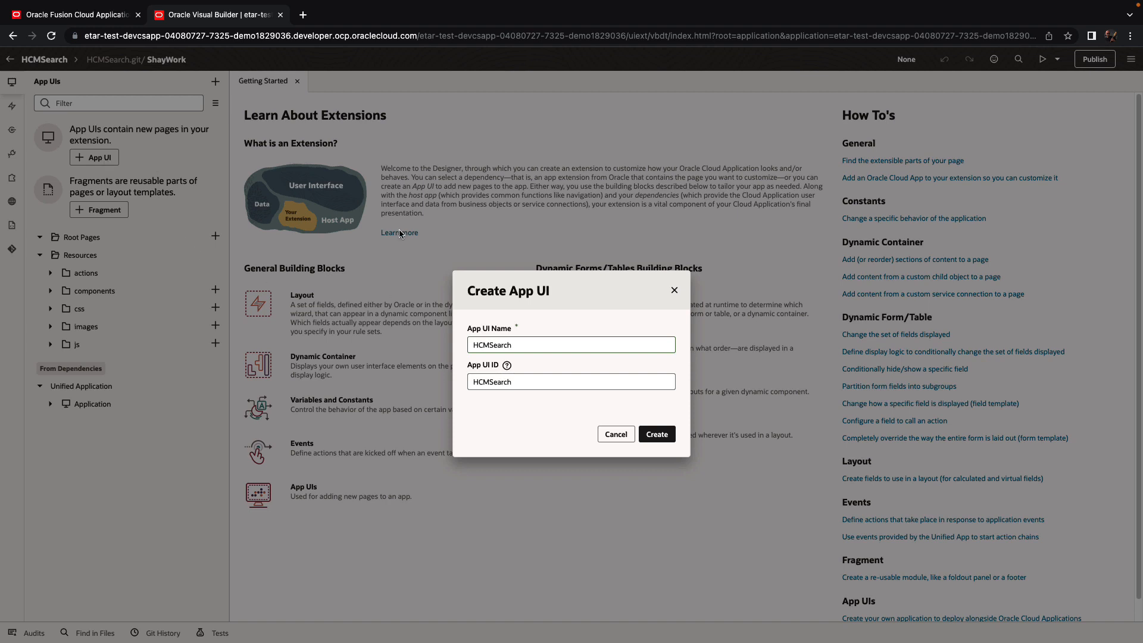
pyautogui.click(662, 438)
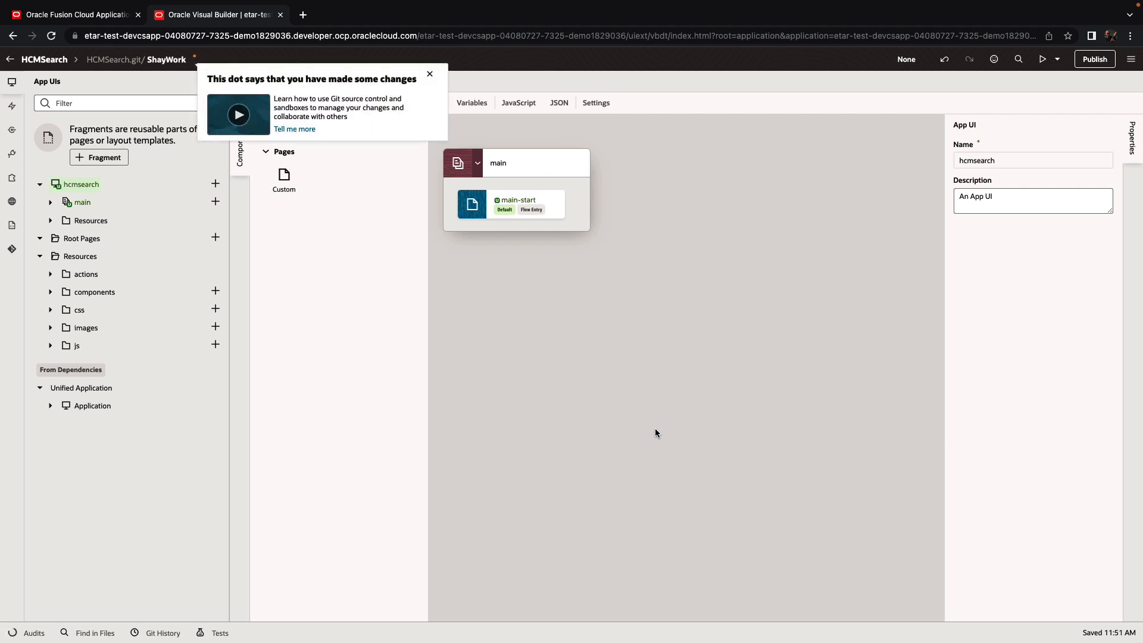
pyautogui.click(431, 75)
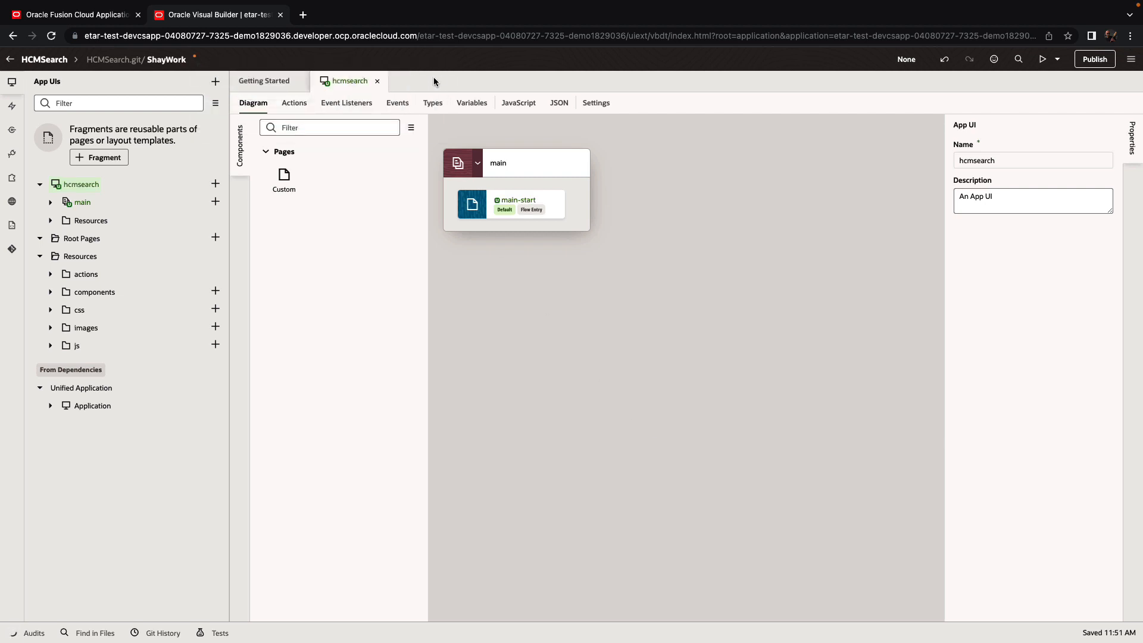
pyautogui.doubleClick(471, 203)
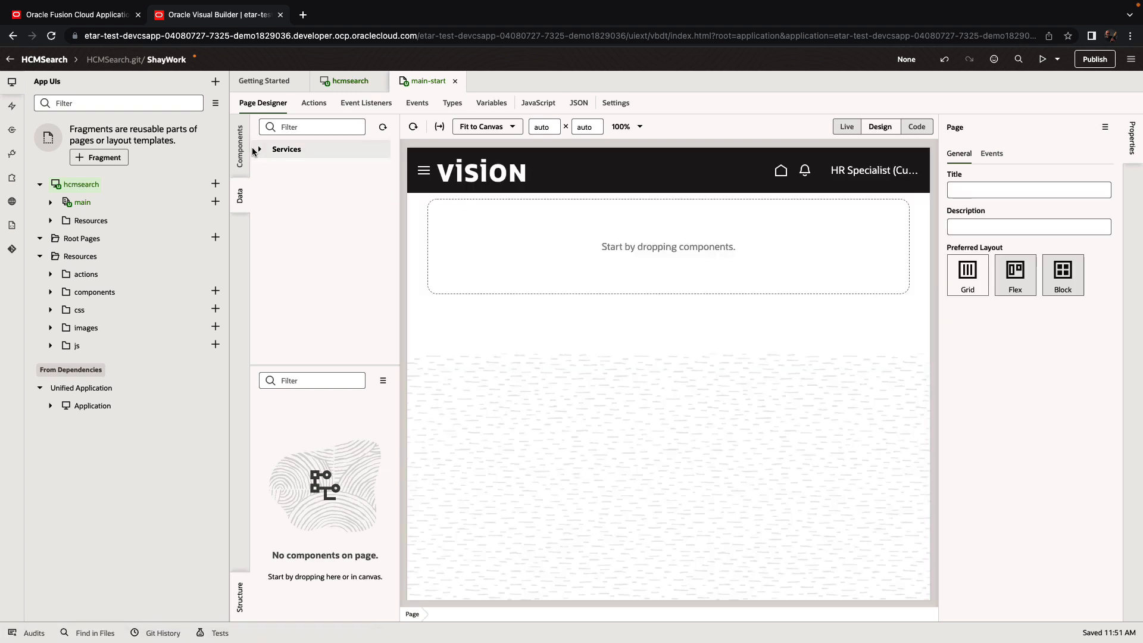
# Step: Add an 'Employee Search' heading to the page and filter components for 'inpu'
pyautogui.click(246, 145)
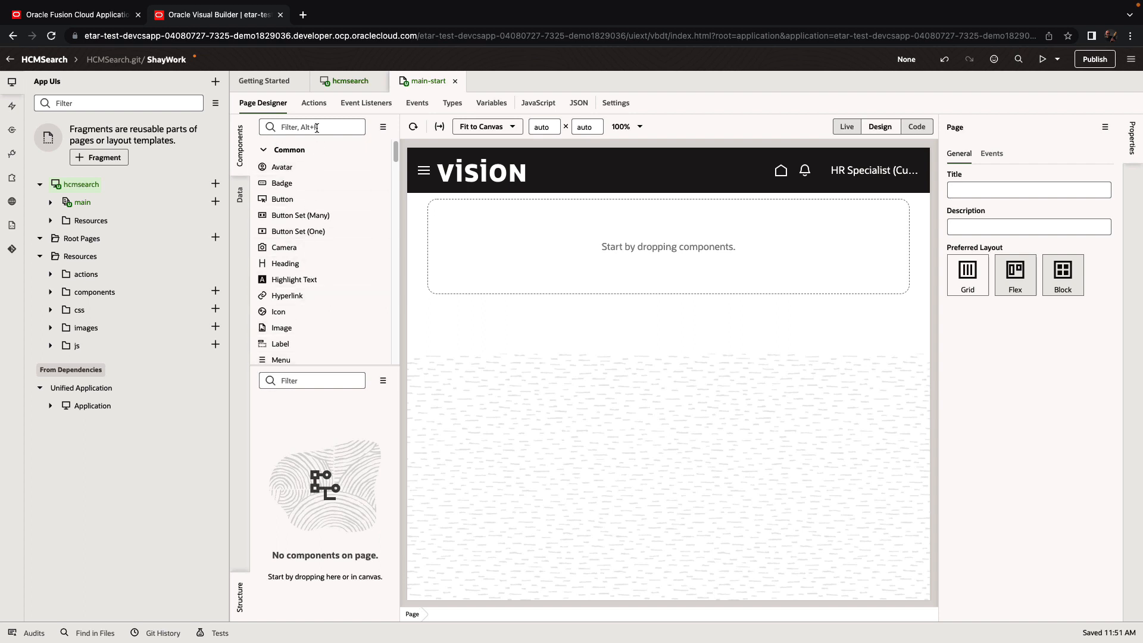
pyautogui.moveTo(285, 263); pyautogui.dragTo(459, 213)
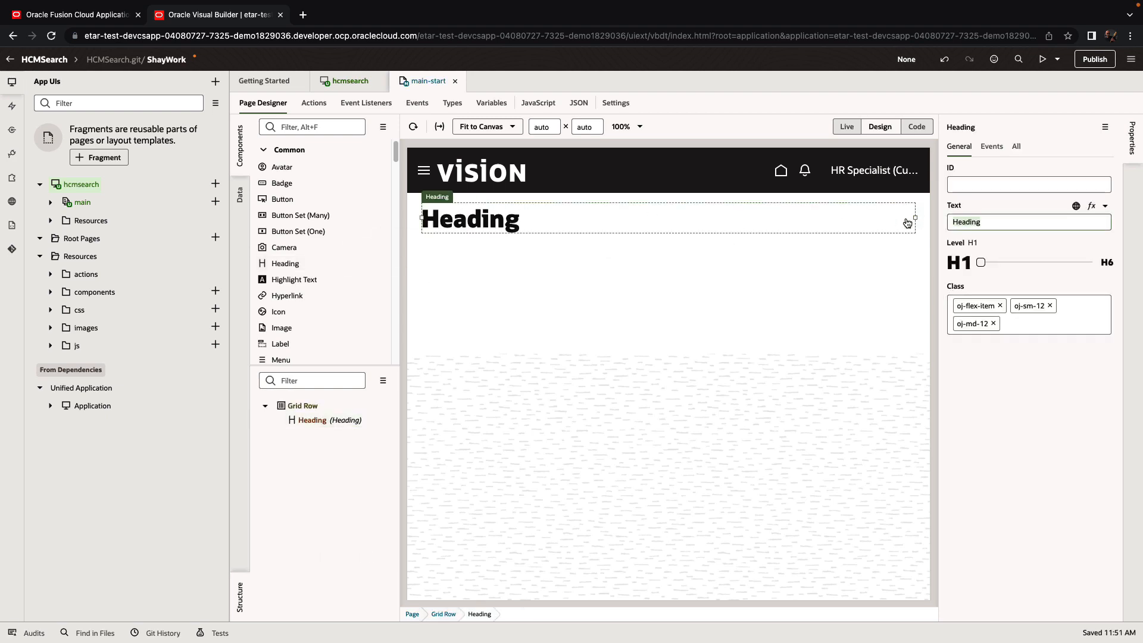
pyautogui.write('Employee Search')
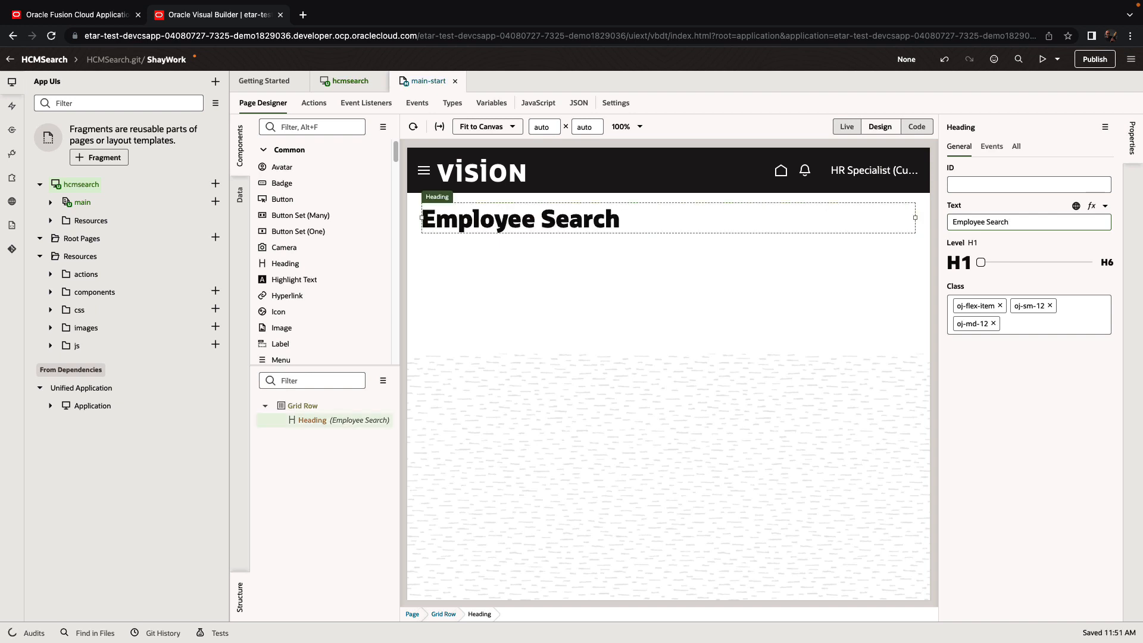
pyautogui.click(331, 125)
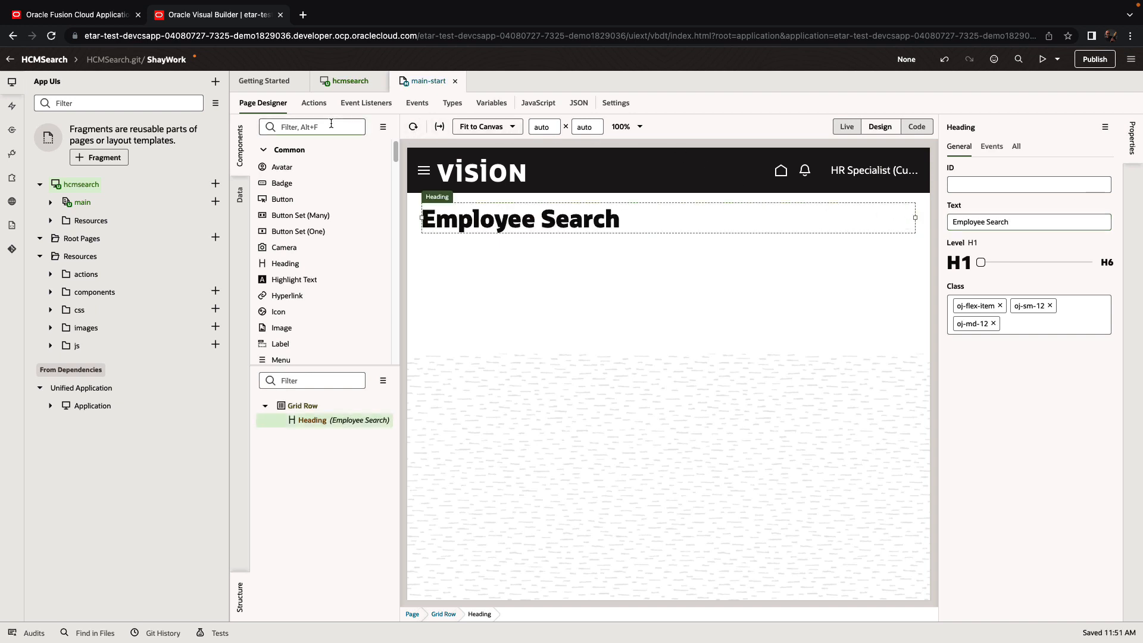
pyautogui.write('inpu')
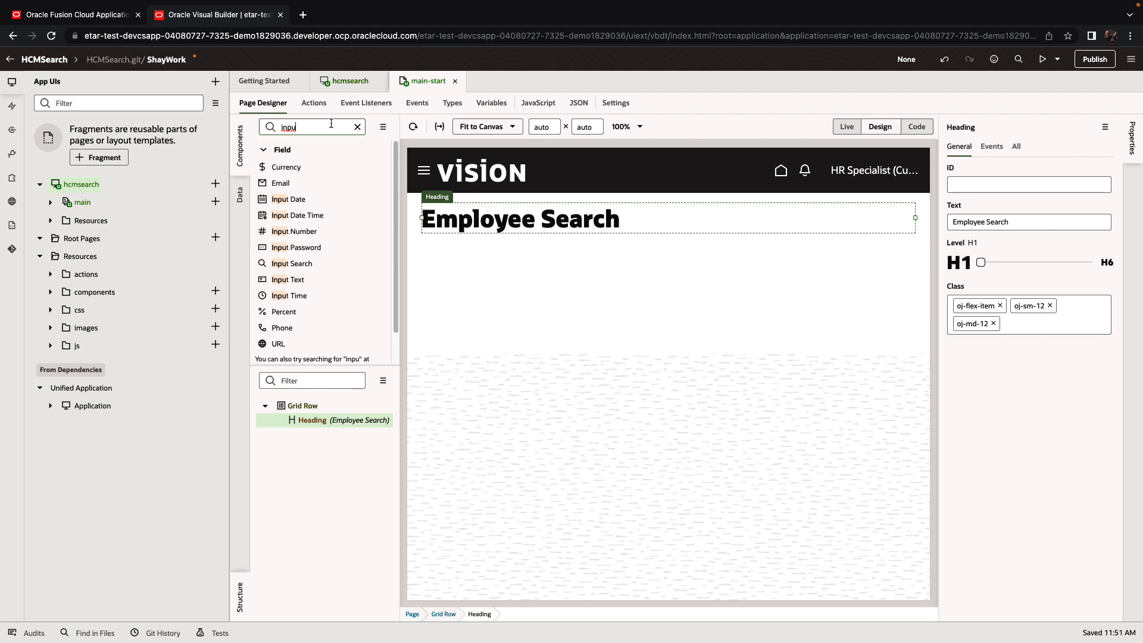
# Step: Add a text input below the heading labelled 'Emp Name'
pyautogui.moveTo(291, 279); pyautogui.dragTo(456, 256)
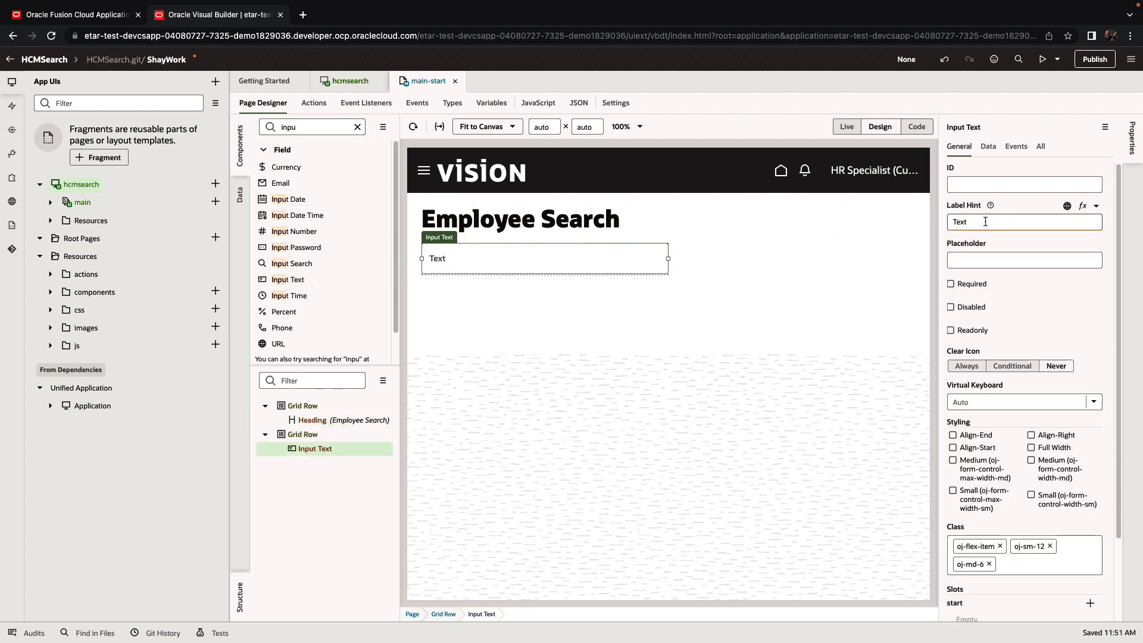
pyautogui.moveTo(985, 221); pyautogui.dragTo(922, 224)
pyautogui.write('Emp')
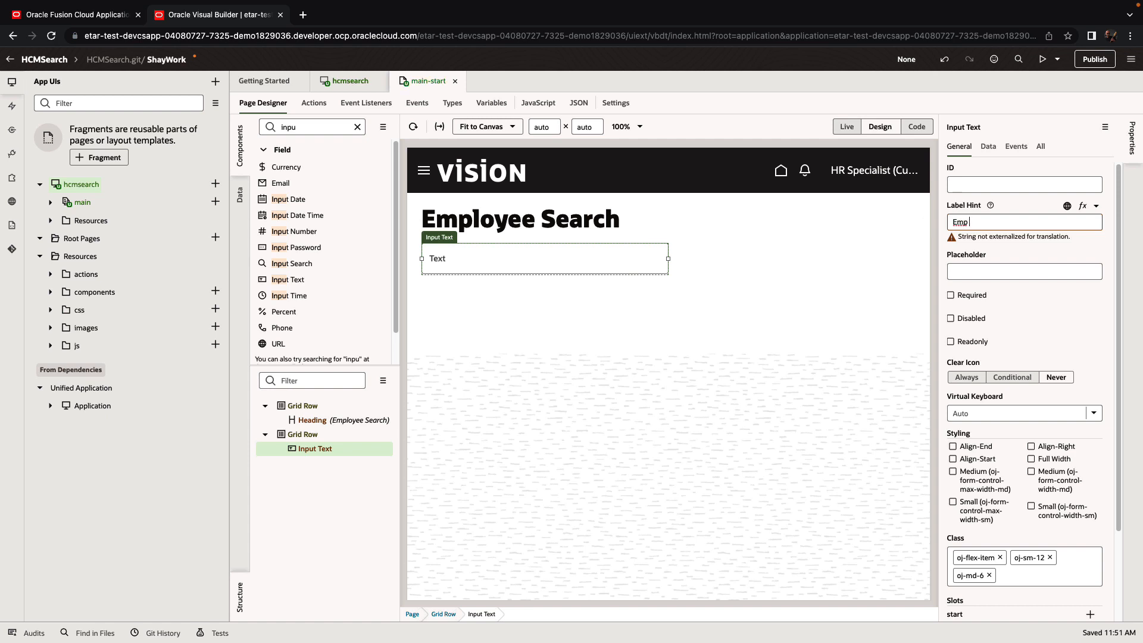
pyautogui.write(' Name')
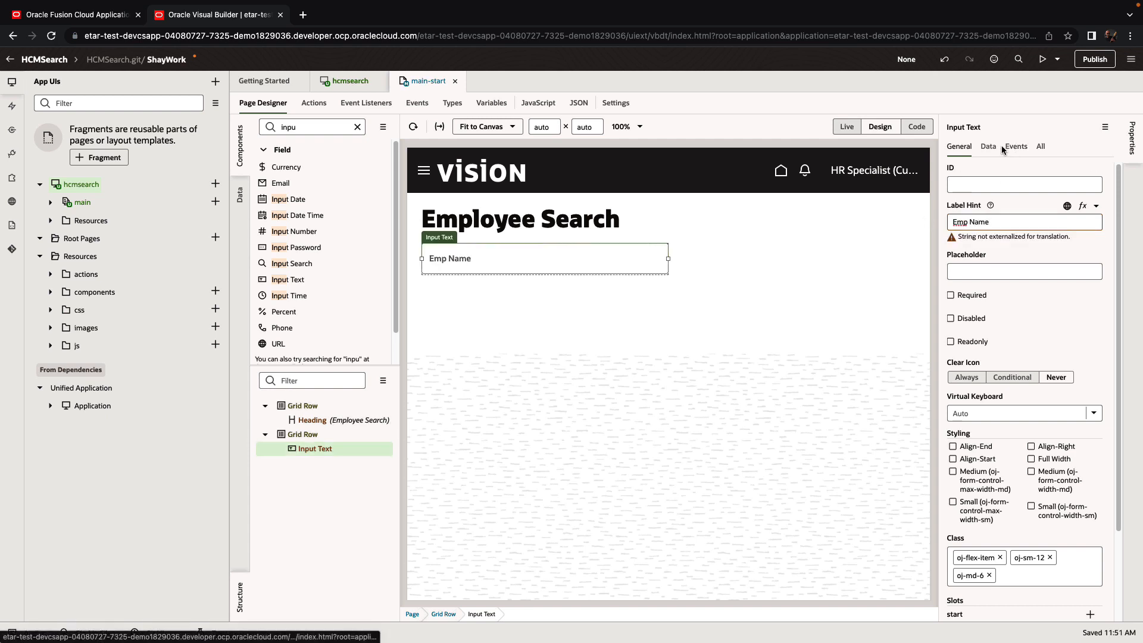
# Step: Bind the input's value to a new String page variable searchString
pyautogui.click(987, 147)
pyautogui.click(1104, 170)
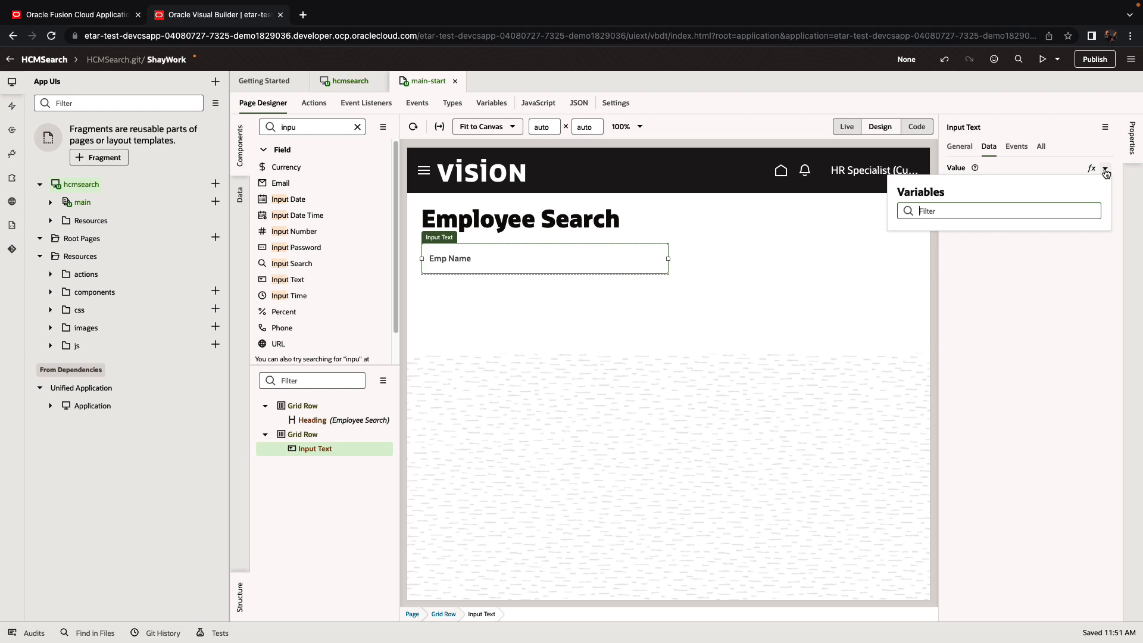
pyautogui.click(1086, 232)
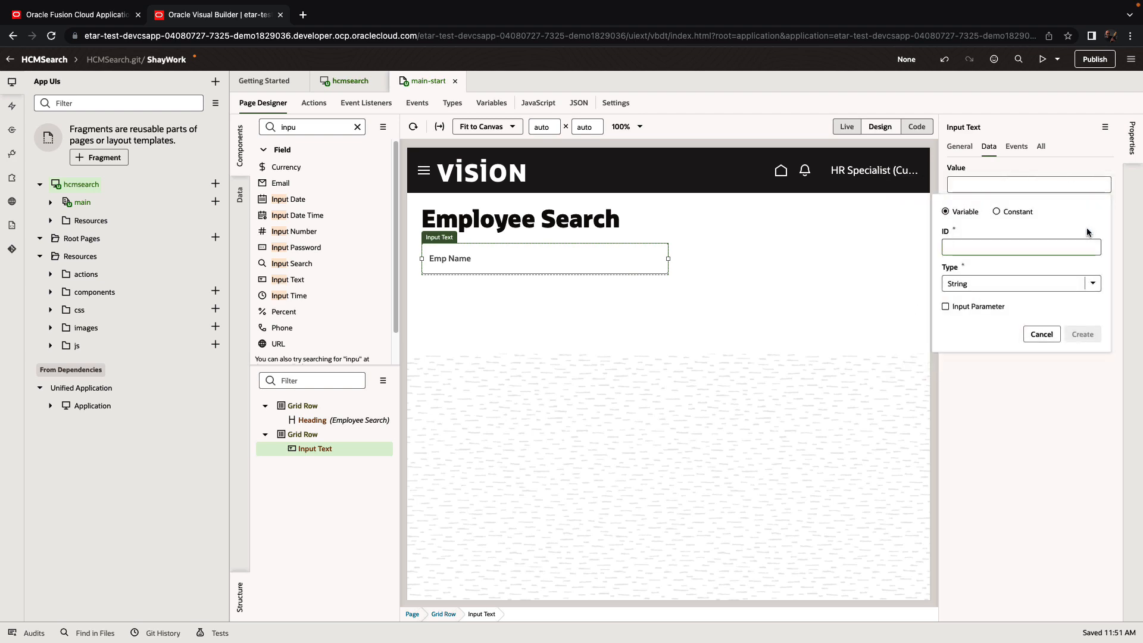
pyautogui.write('searchString')
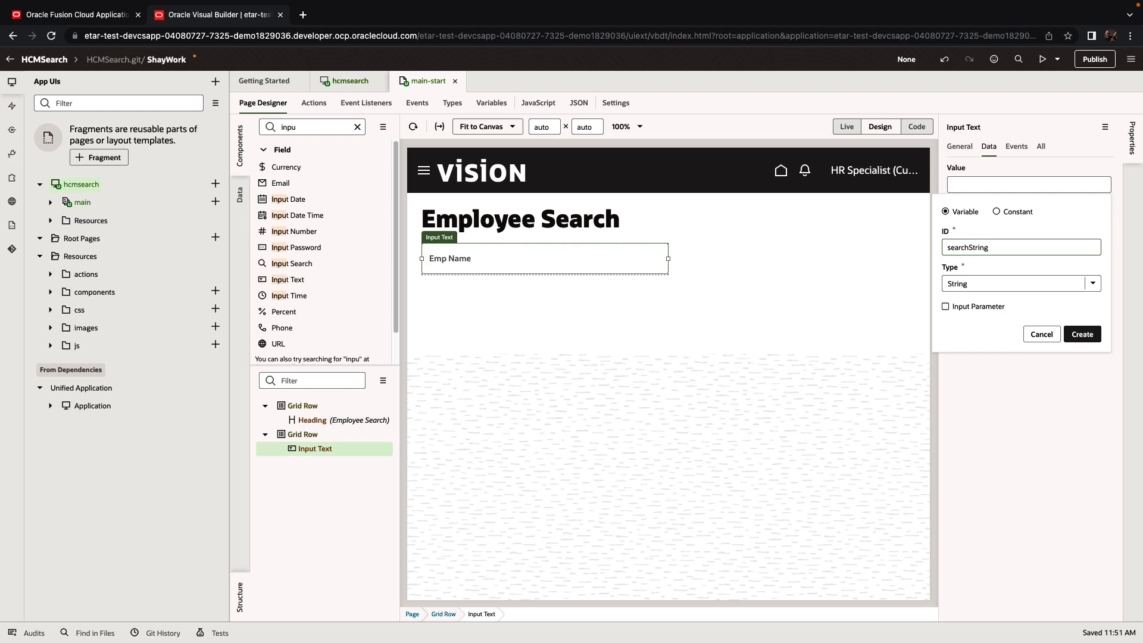
pyautogui.press('Return')
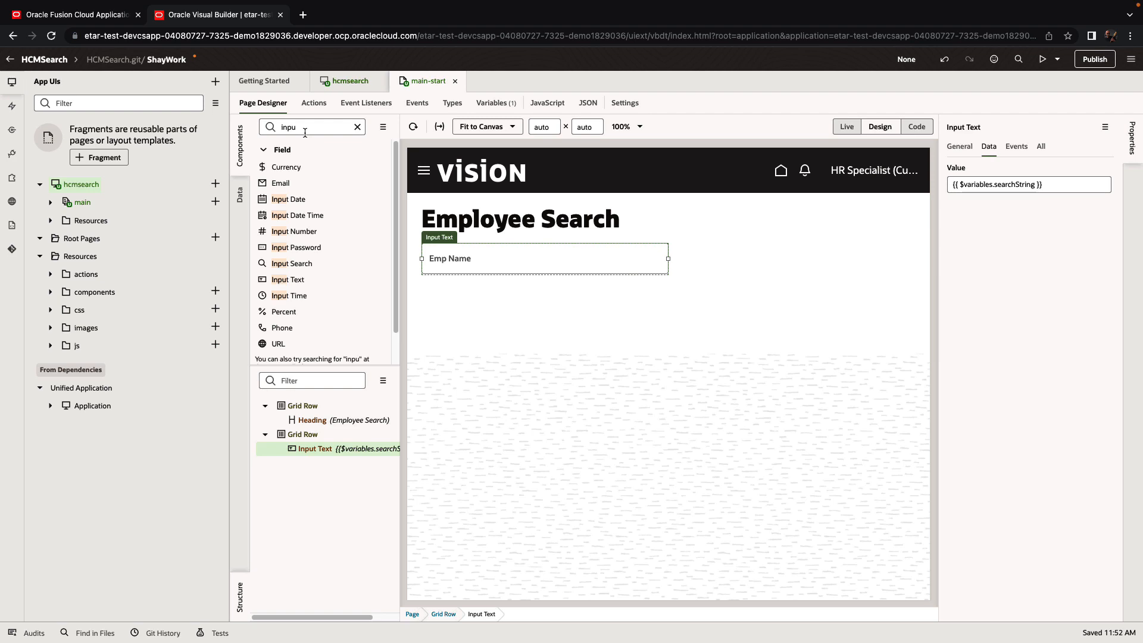
# Step: Create an hcmRest catalog connection to Human Capital Management with only the workers object
pyautogui.click(12, 130)
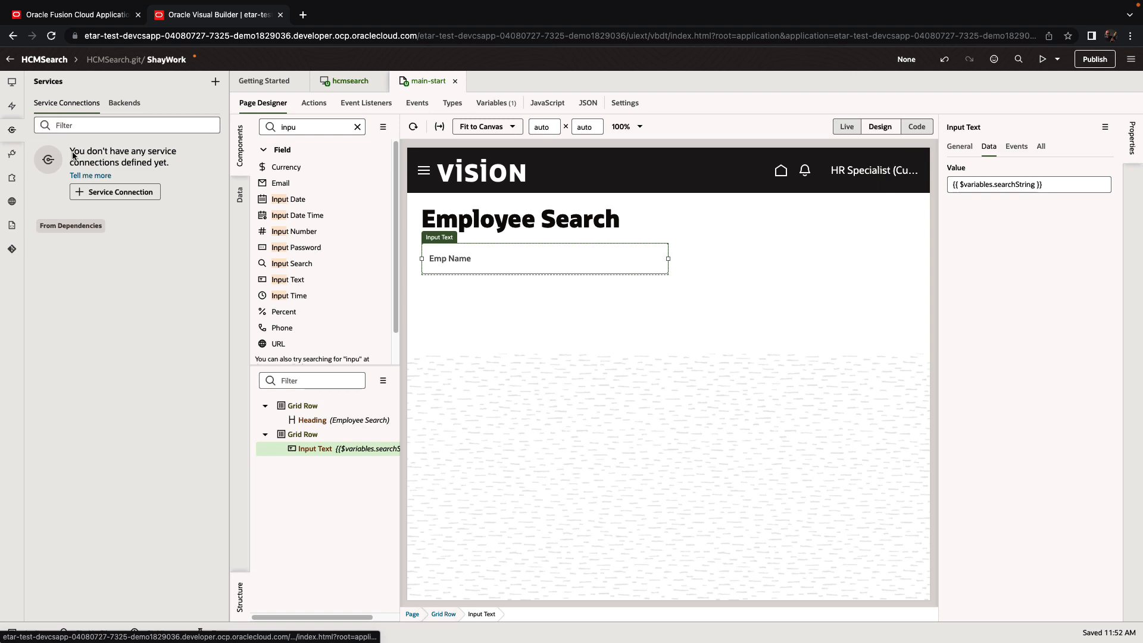
pyautogui.click(139, 195)
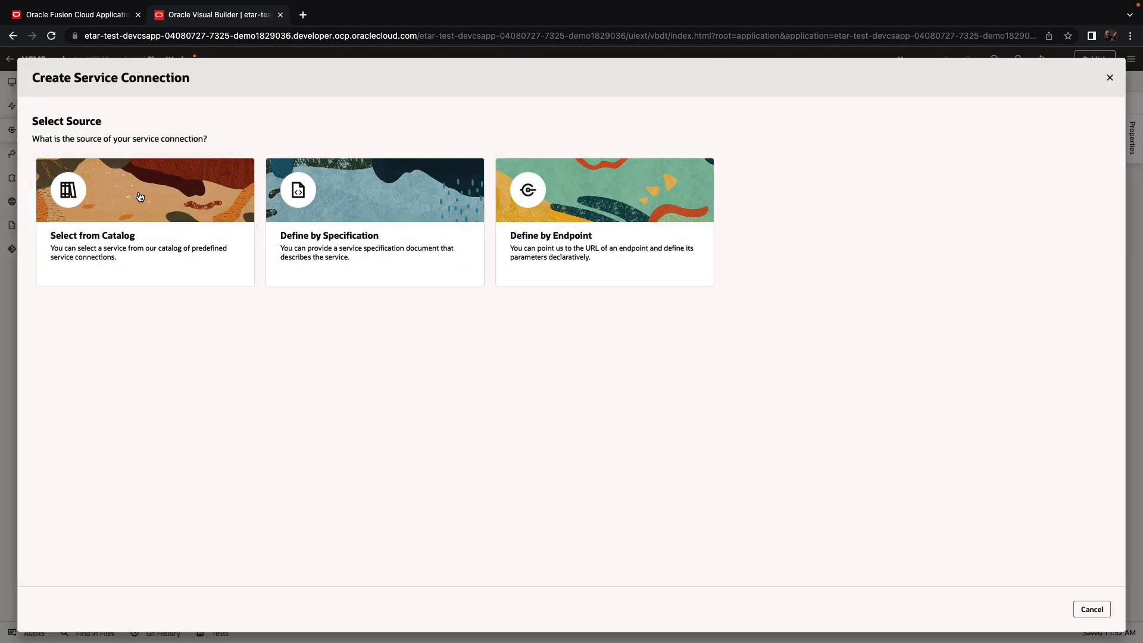
pyautogui.click(144, 231)
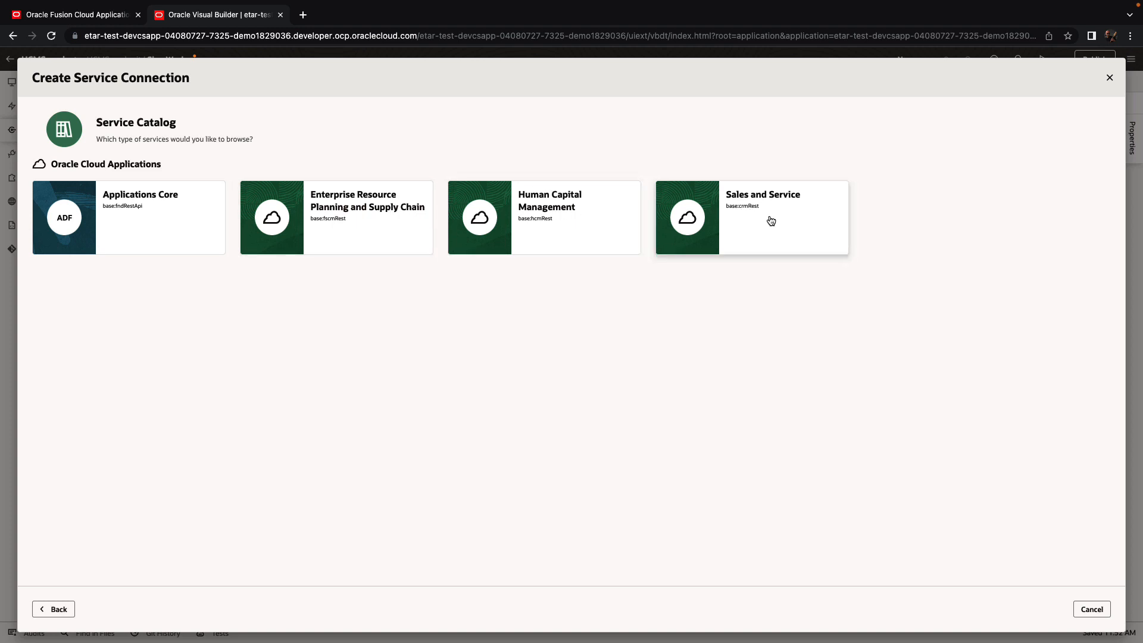
pyautogui.click(543, 222)
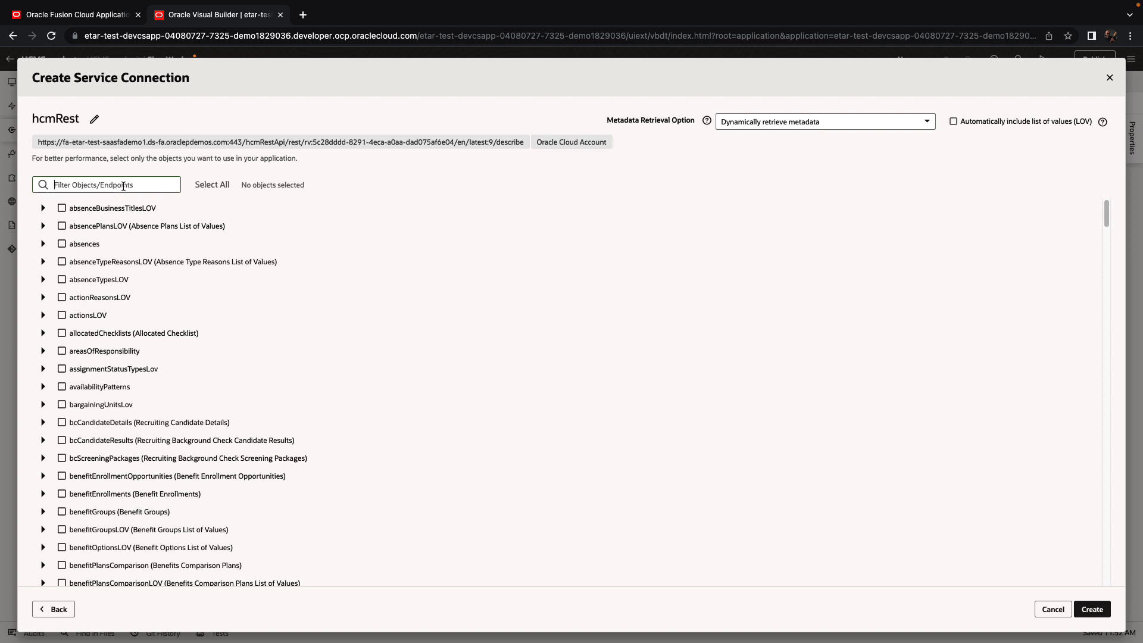
pyautogui.write('work')
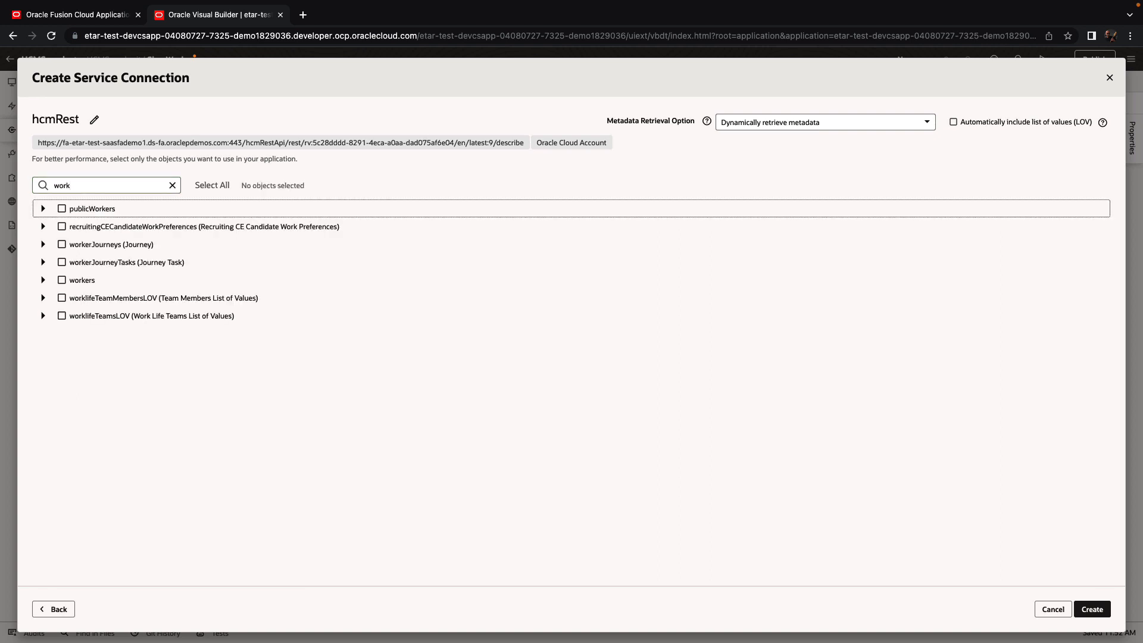
pyautogui.click(77, 279)
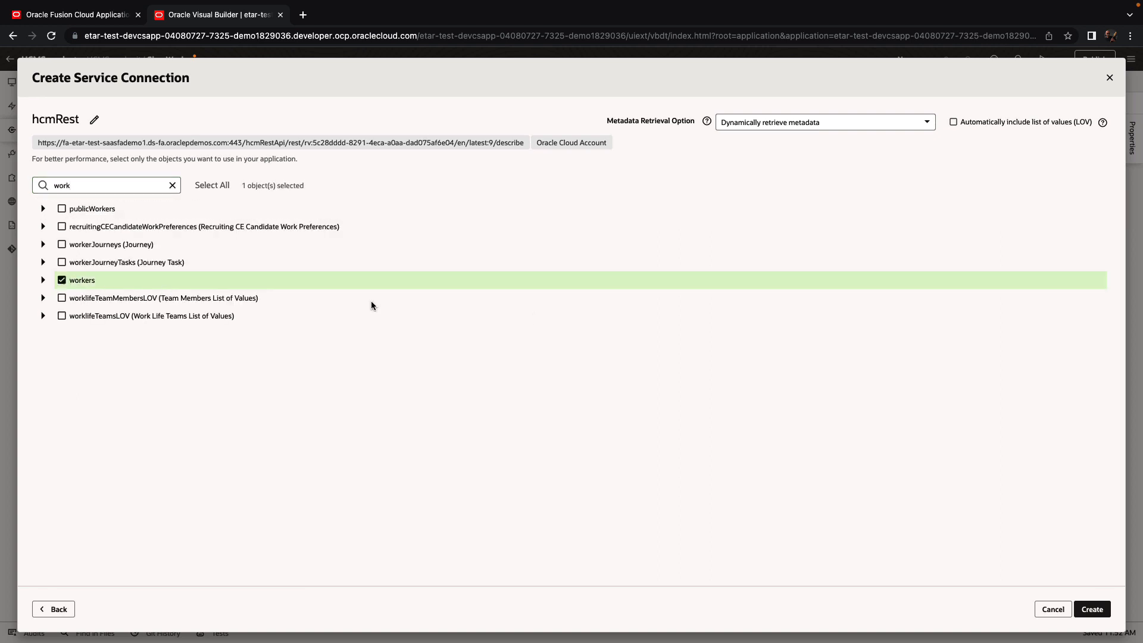
pyautogui.click(1086, 608)
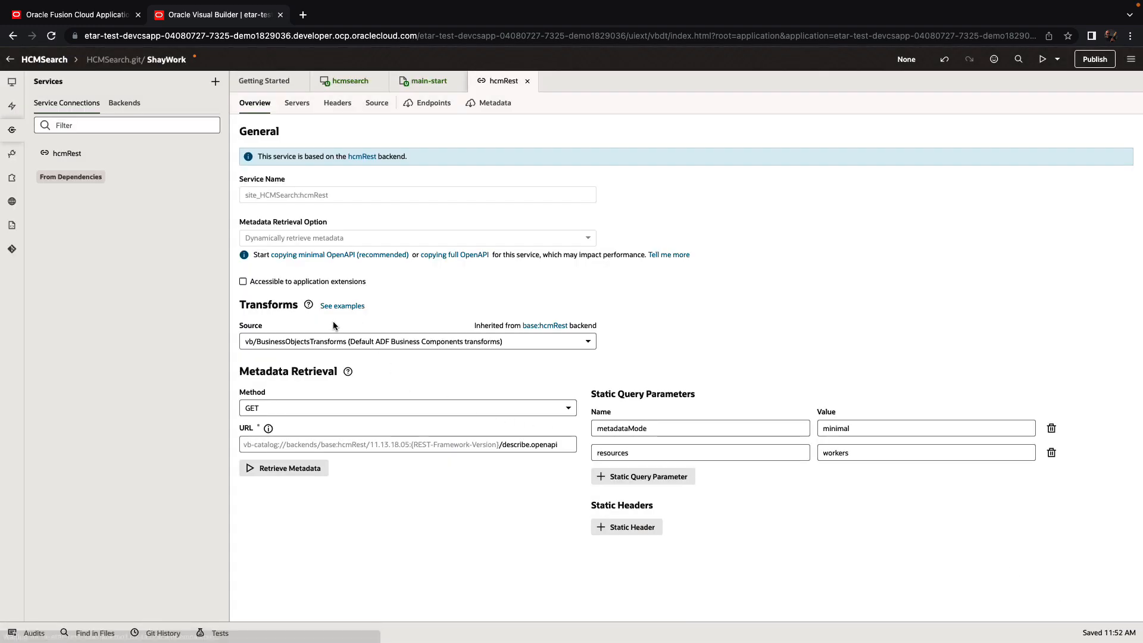
pyautogui.click(429, 85)
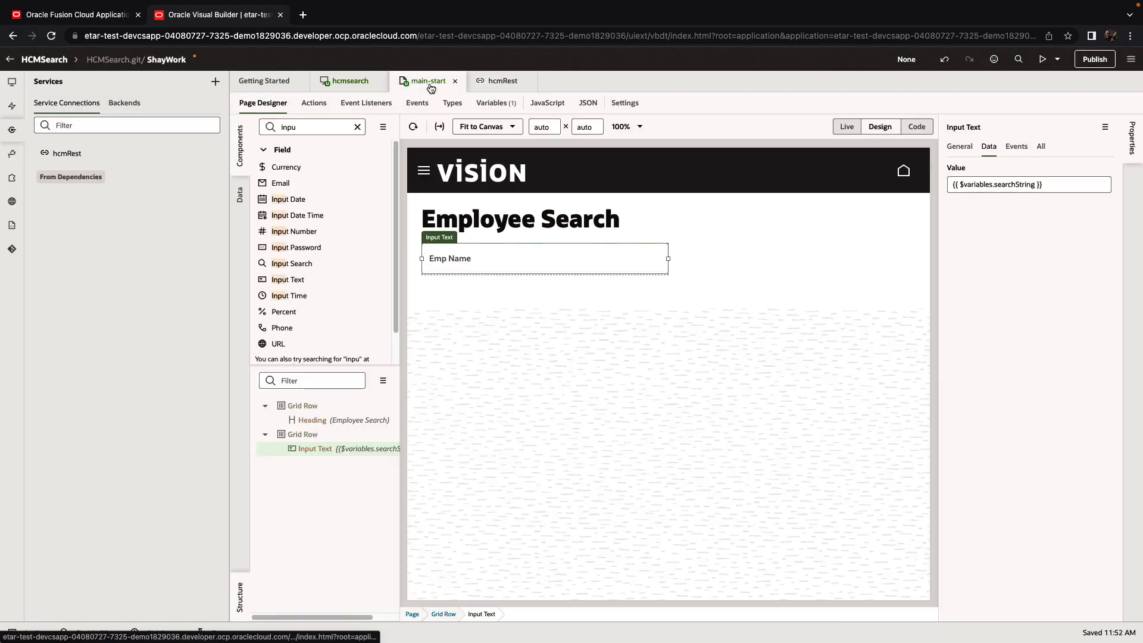
# Step: Drop the hcmRest workers endpoint below Emp Name and render it as a List
pyautogui.click(240, 195)
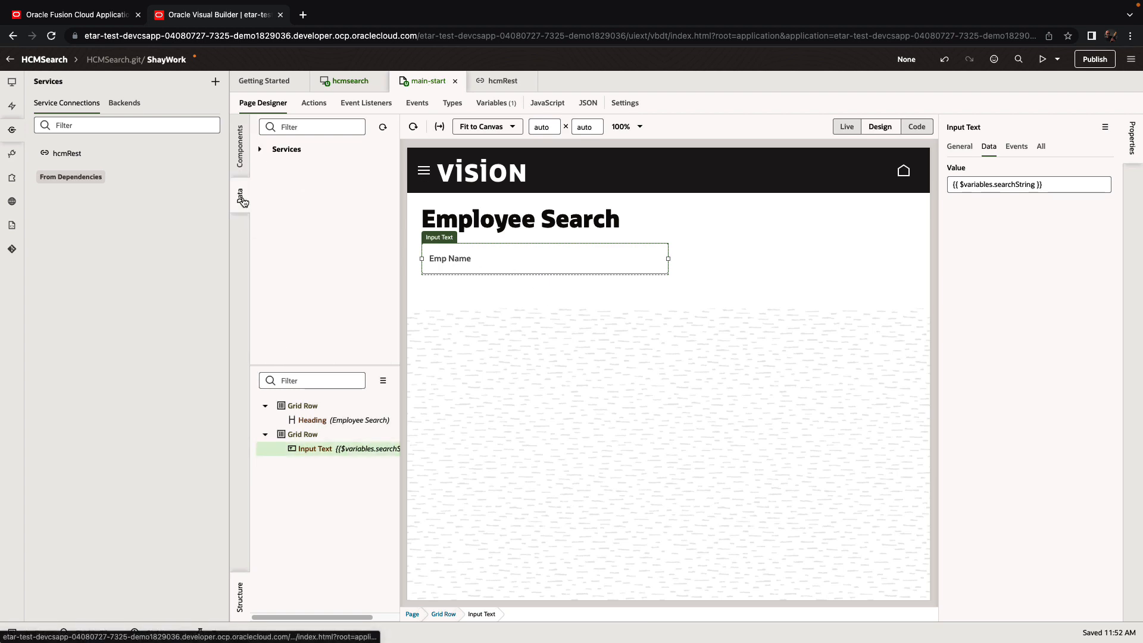
pyautogui.click(260, 148)
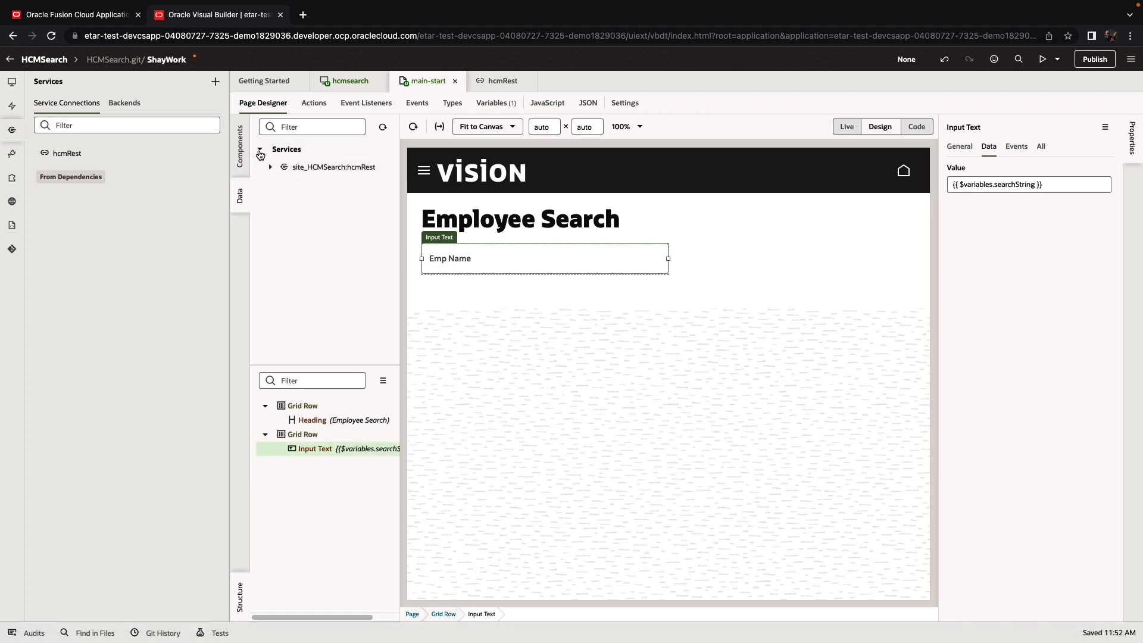
pyautogui.click(271, 169)
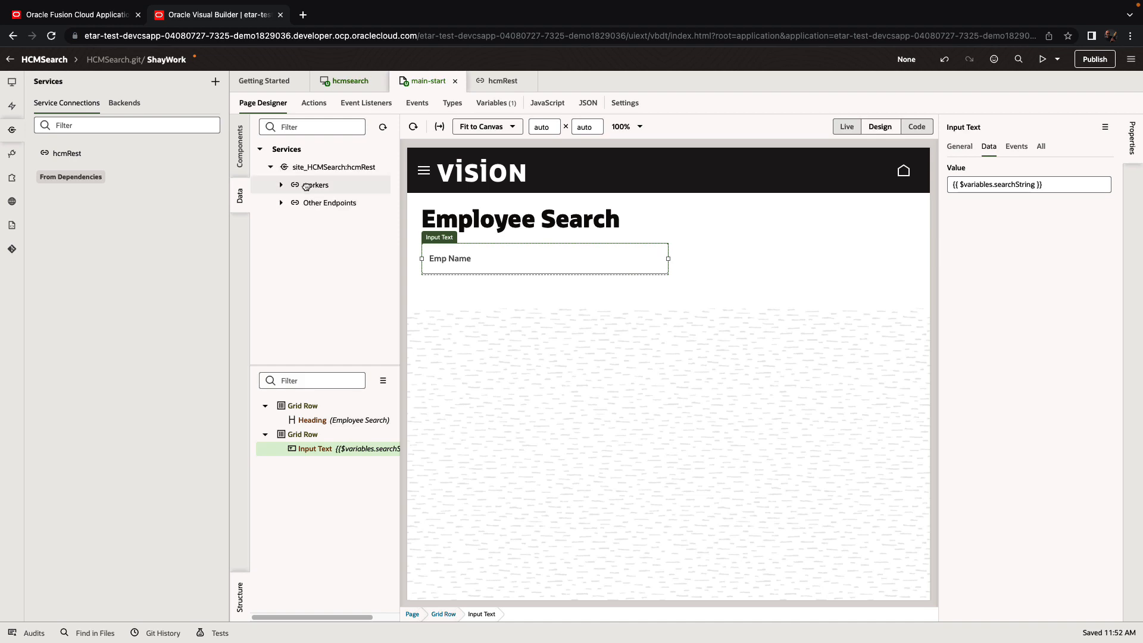
pyautogui.moveTo(305, 186); pyautogui.dragTo(447, 287)
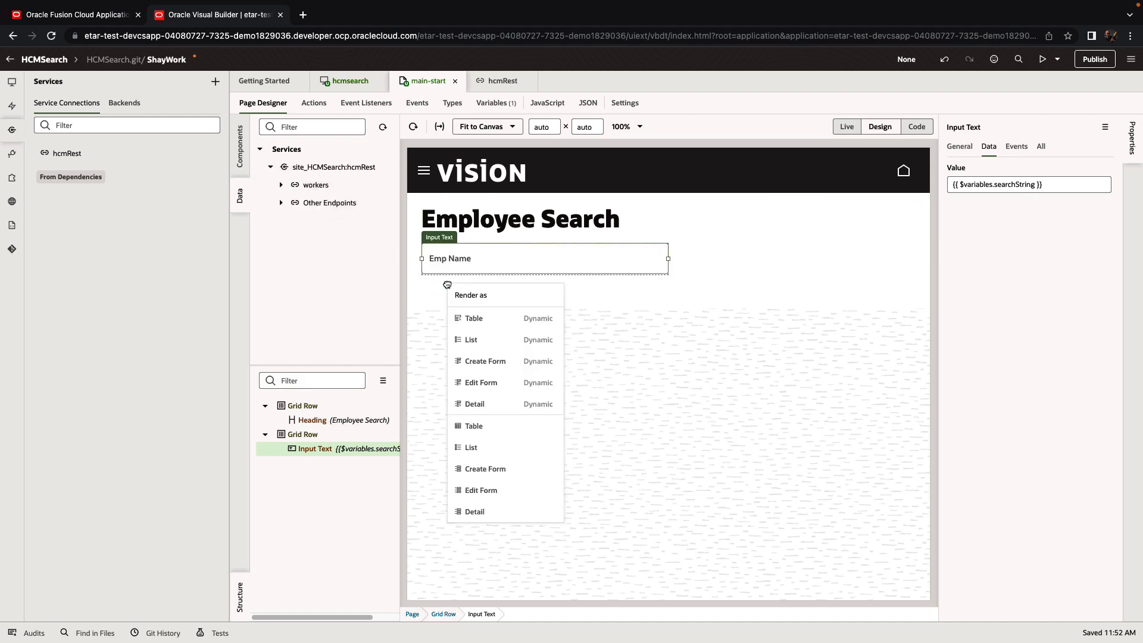
pyautogui.click(496, 450)
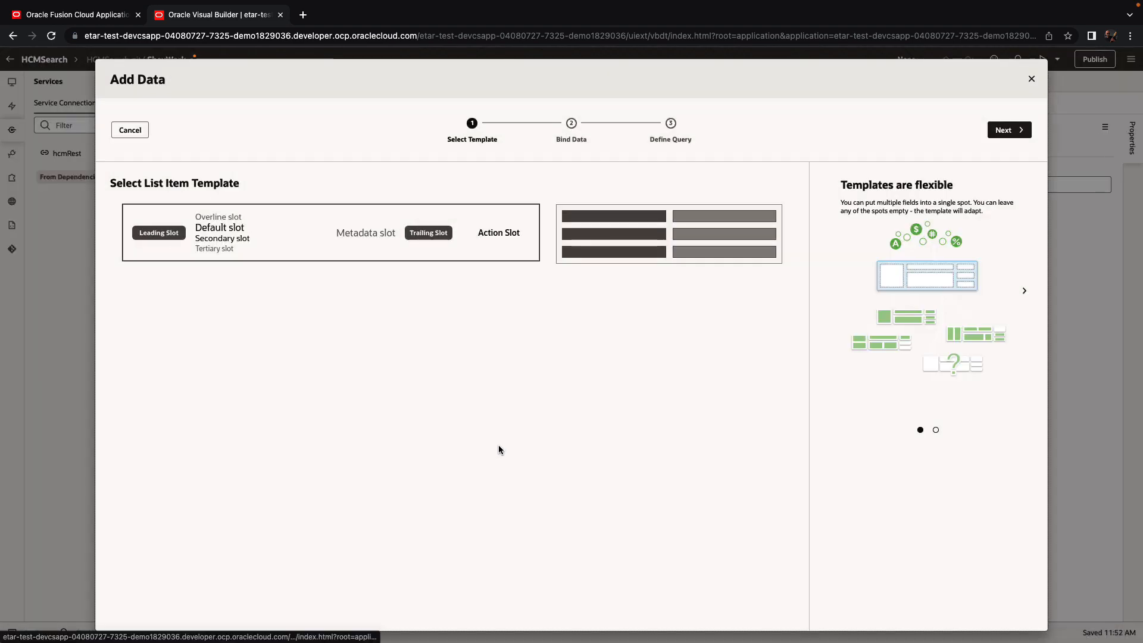
# Step: Bind DisplayName, PhoneNumber and TownOrCity to the list's Default, Secondary and Tertiary slots
pyautogui.click(1019, 130)
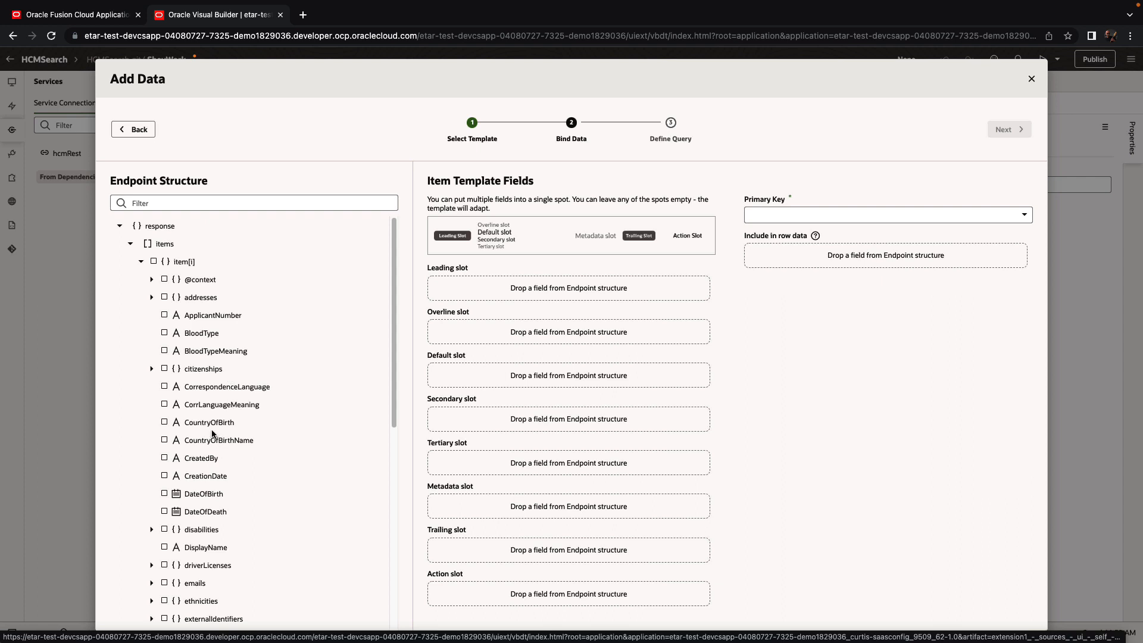
pyautogui.click(196, 202)
pyautogui.write('disp')
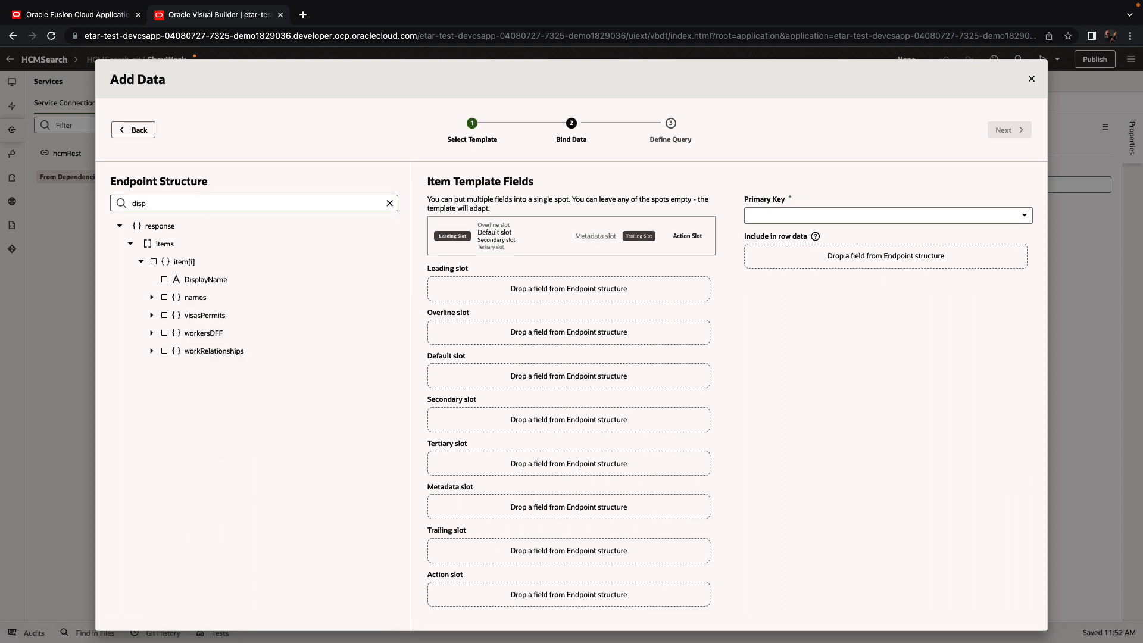
pyautogui.moveTo(205, 281); pyautogui.dragTo(470, 377)
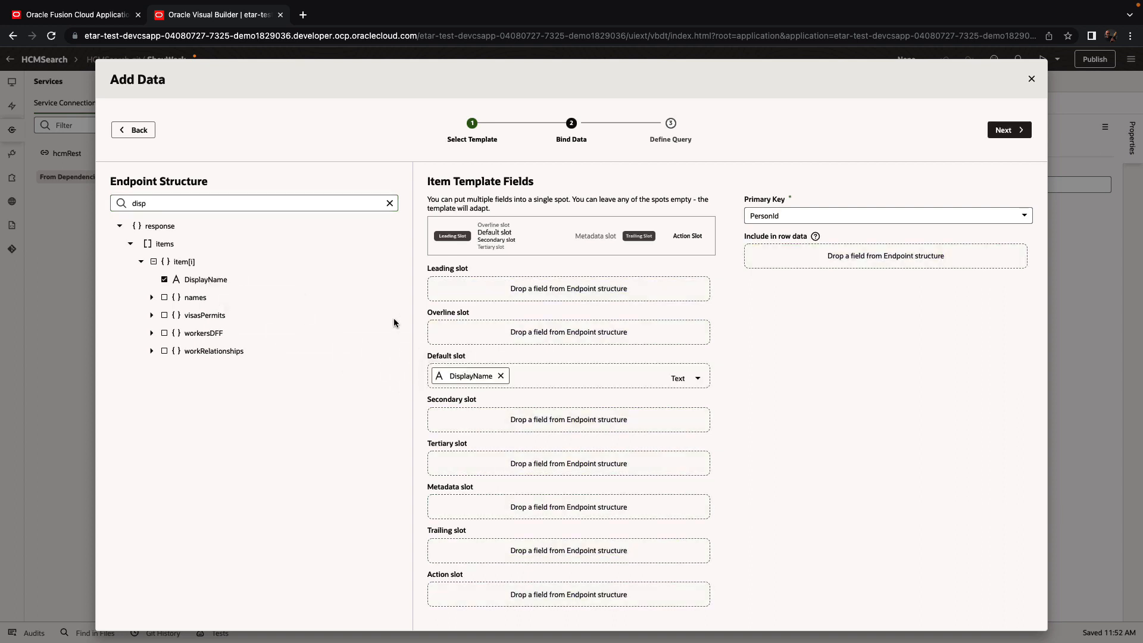
pyautogui.doubleClick(256, 206)
pyautogui.write('phone')
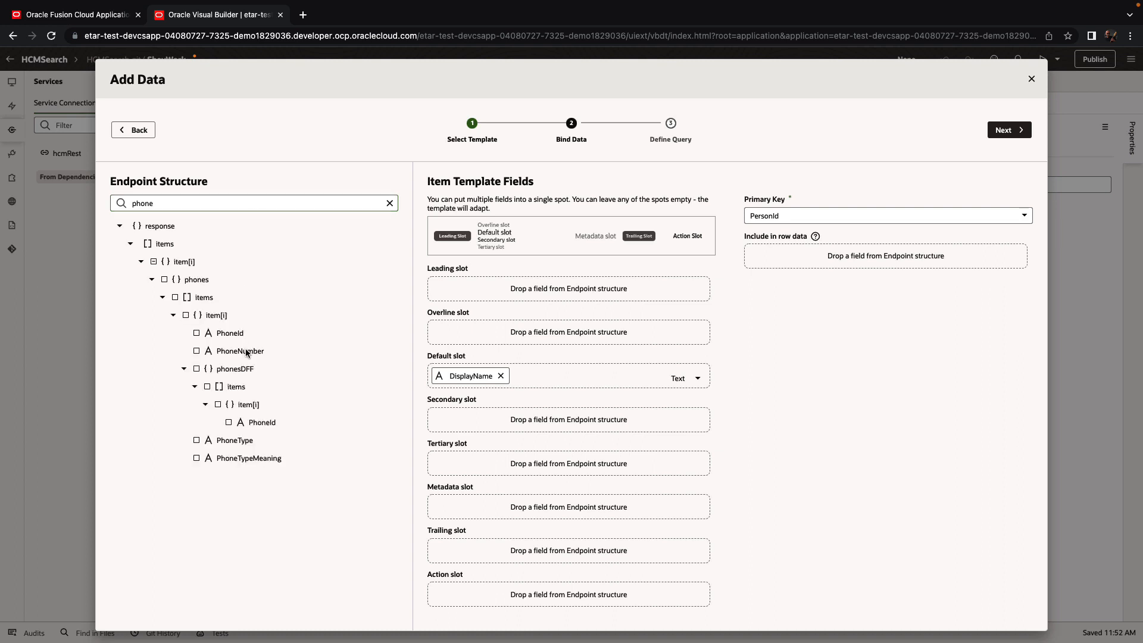
pyautogui.moveTo(247, 353); pyautogui.dragTo(473, 419)
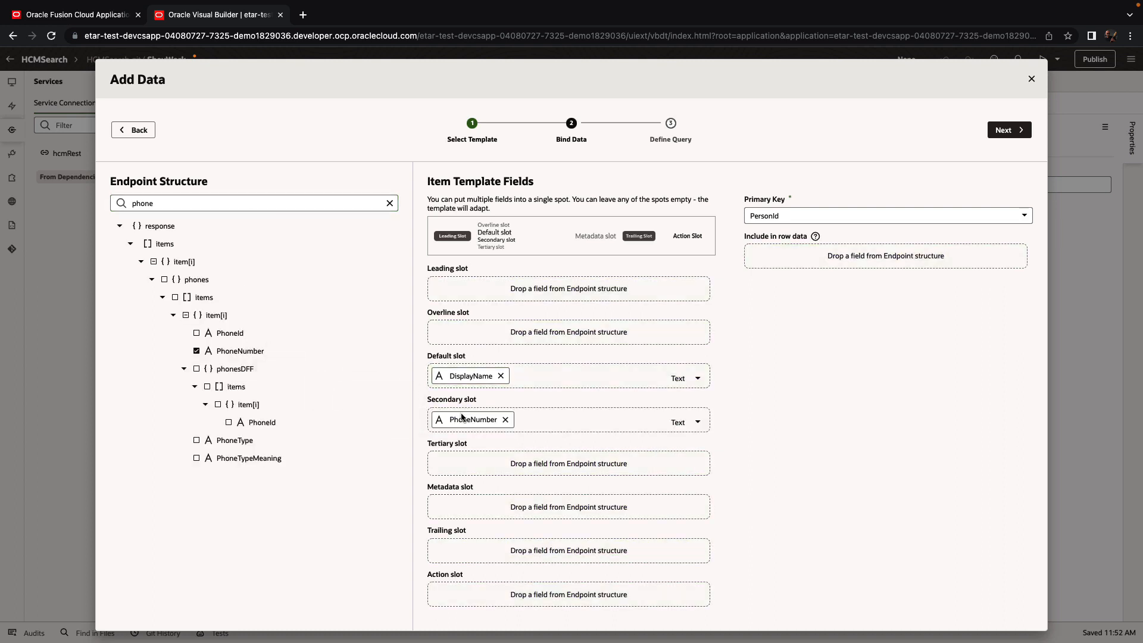
pyautogui.doubleClick(235, 198)
pyautogui.write('city')
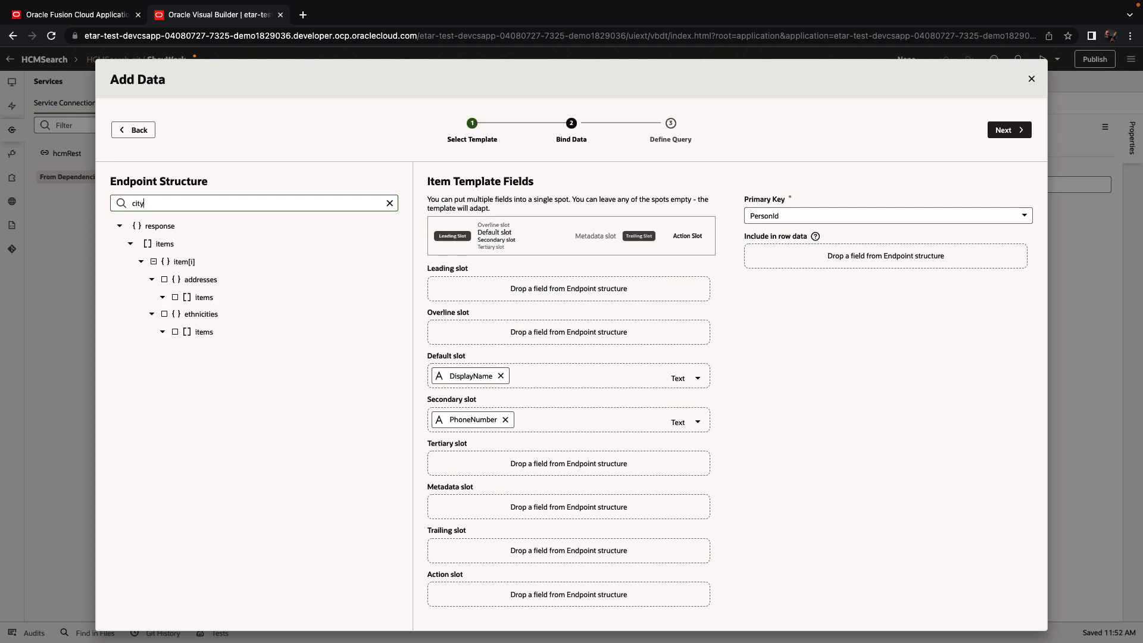
pyautogui.moveTo(240, 332); pyautogui.dragTo(467, 465)
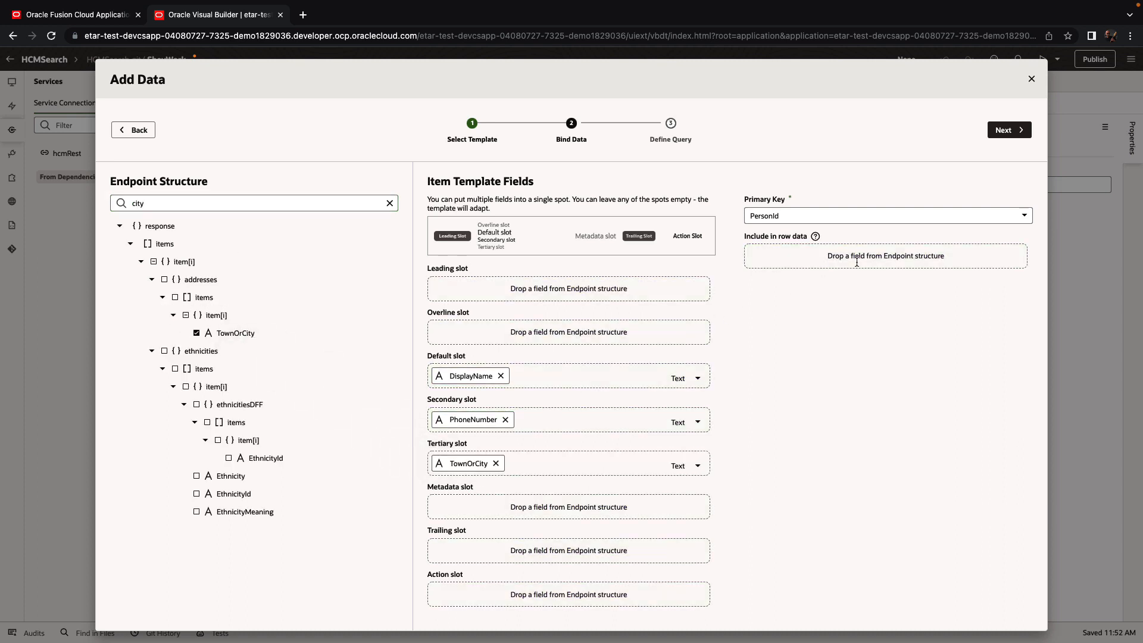
pyautogui.click(1007, 131)
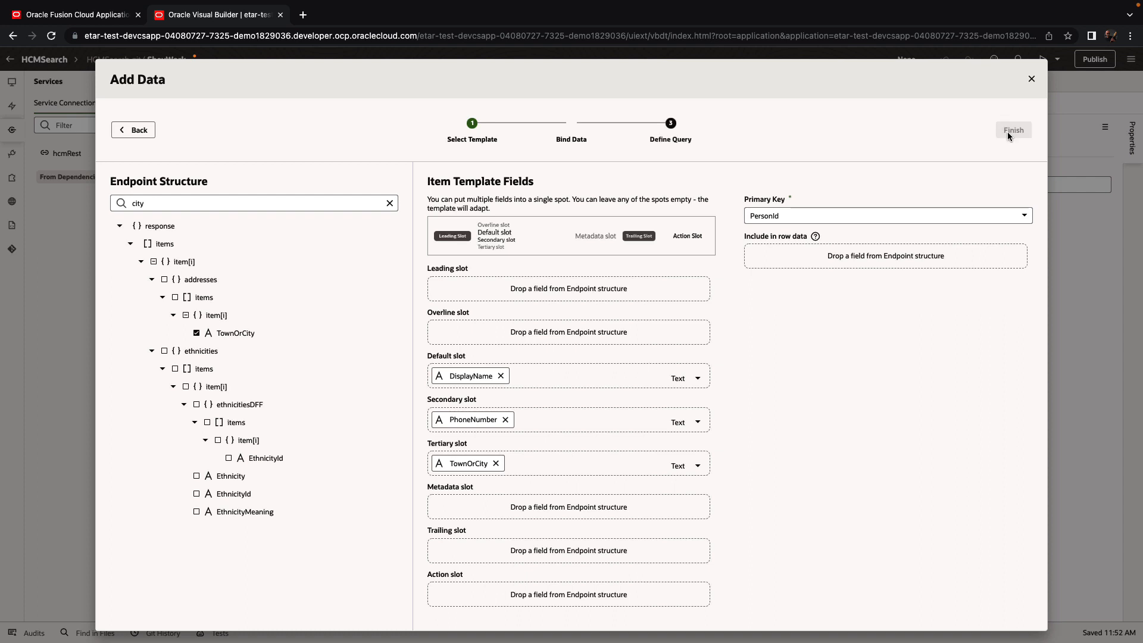
# Step: Filter workers where DisplayName contains $variables.searchString and finish the Add Data wizard
pyautogui.click(831, 271)
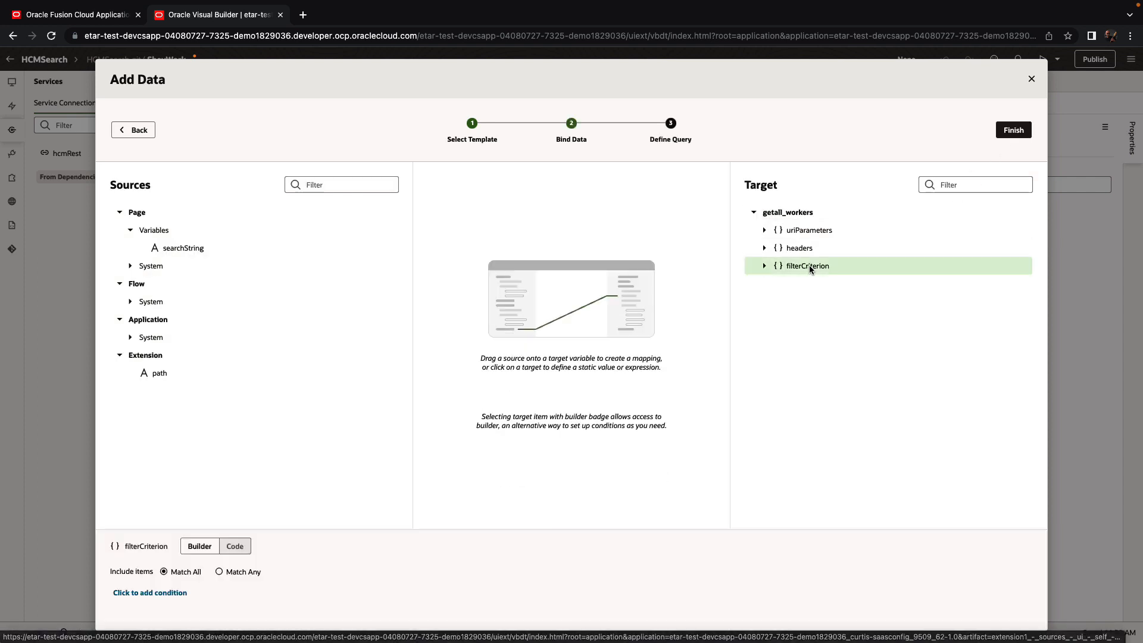
pyautogui.click(132, 595)
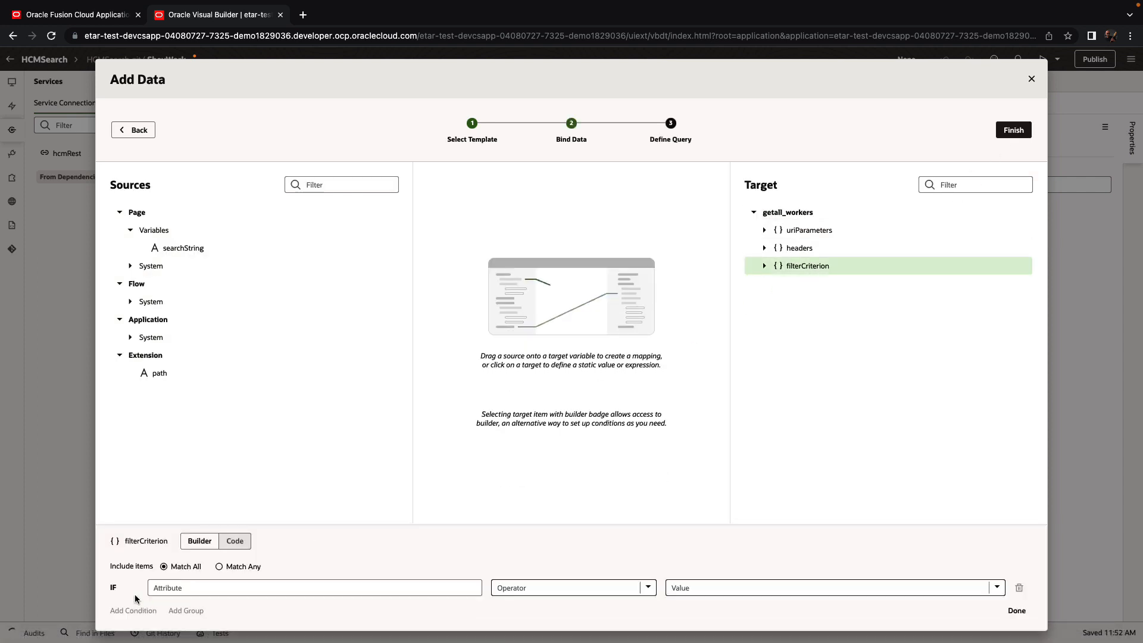
pyautogui.click(189, 588)
pyautogui.write('d')
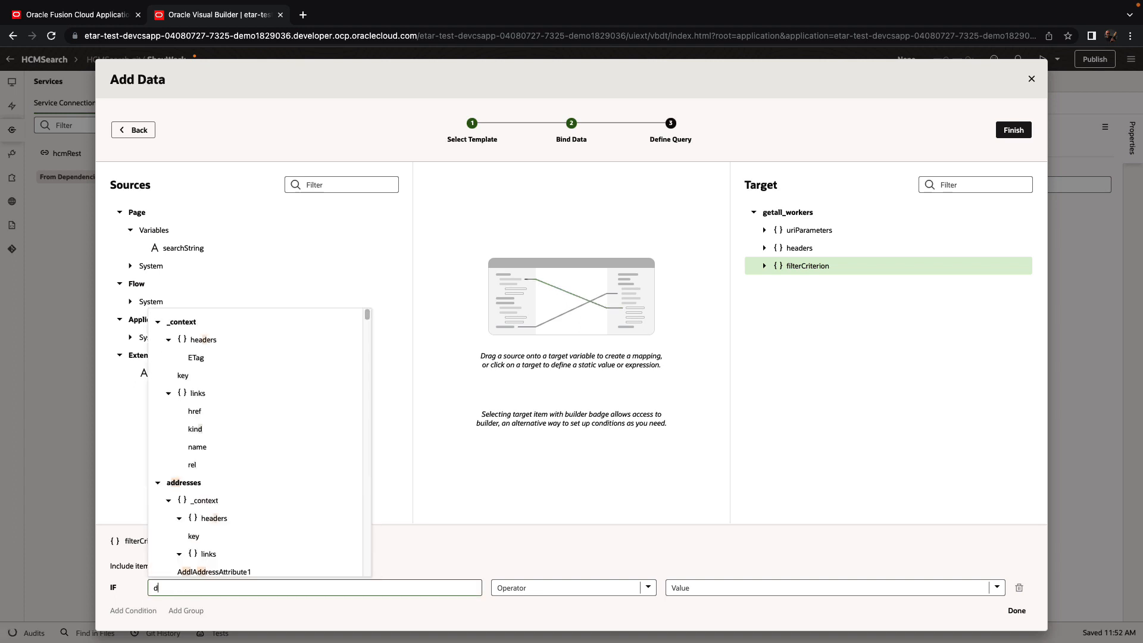
pyautogui.write('isp')
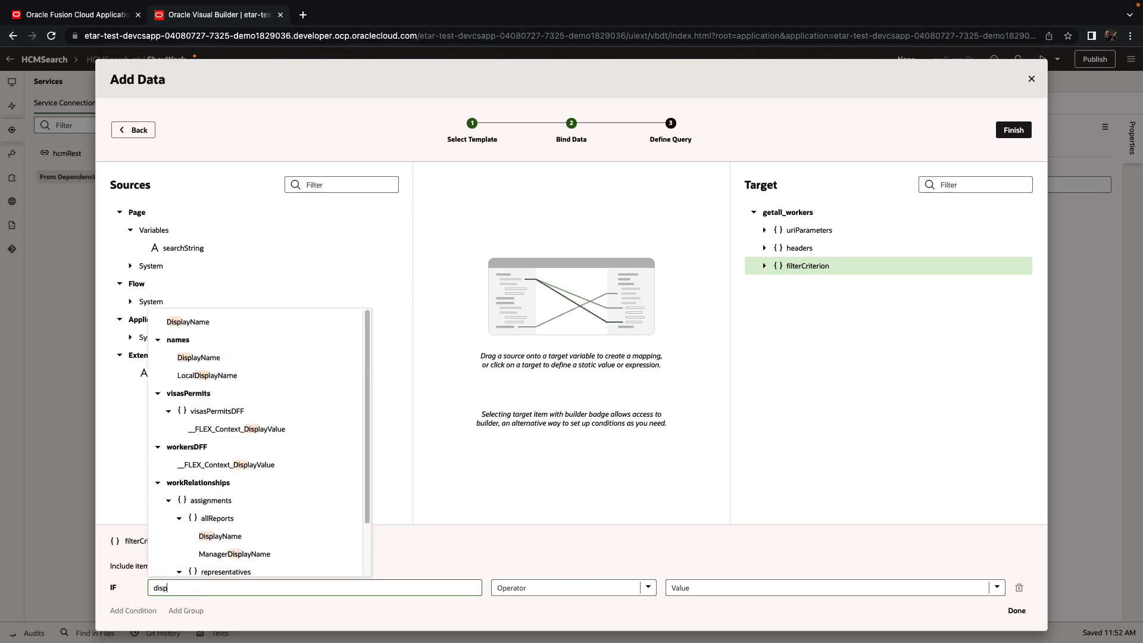
pyautogui.click(207, 325)
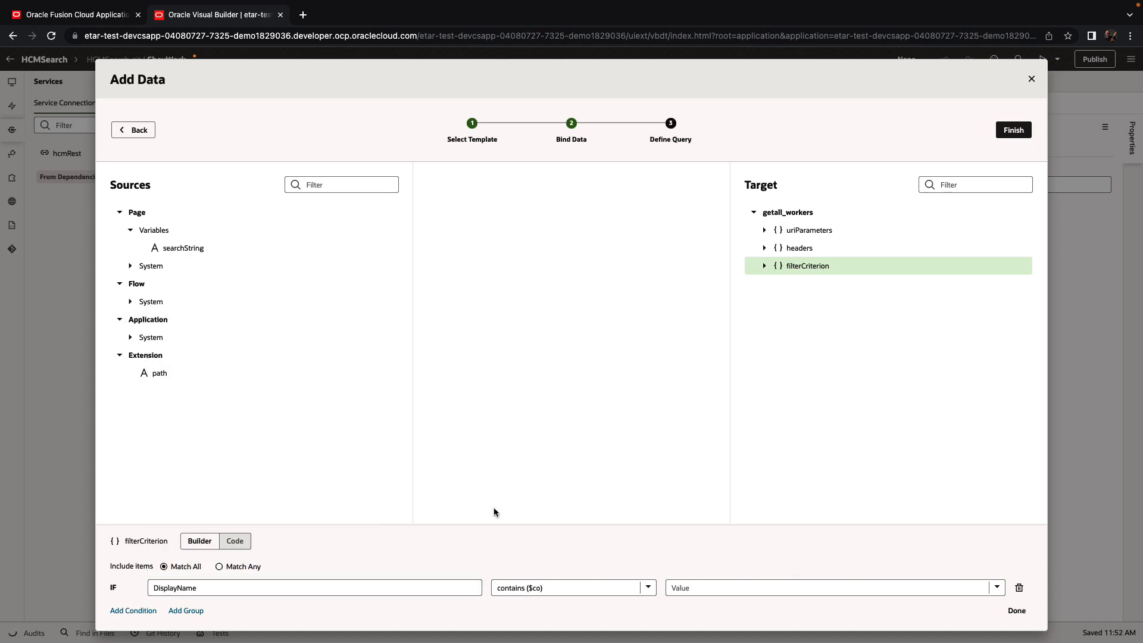
pyautogui.click(708, 588)
pyautogui.write('sea')
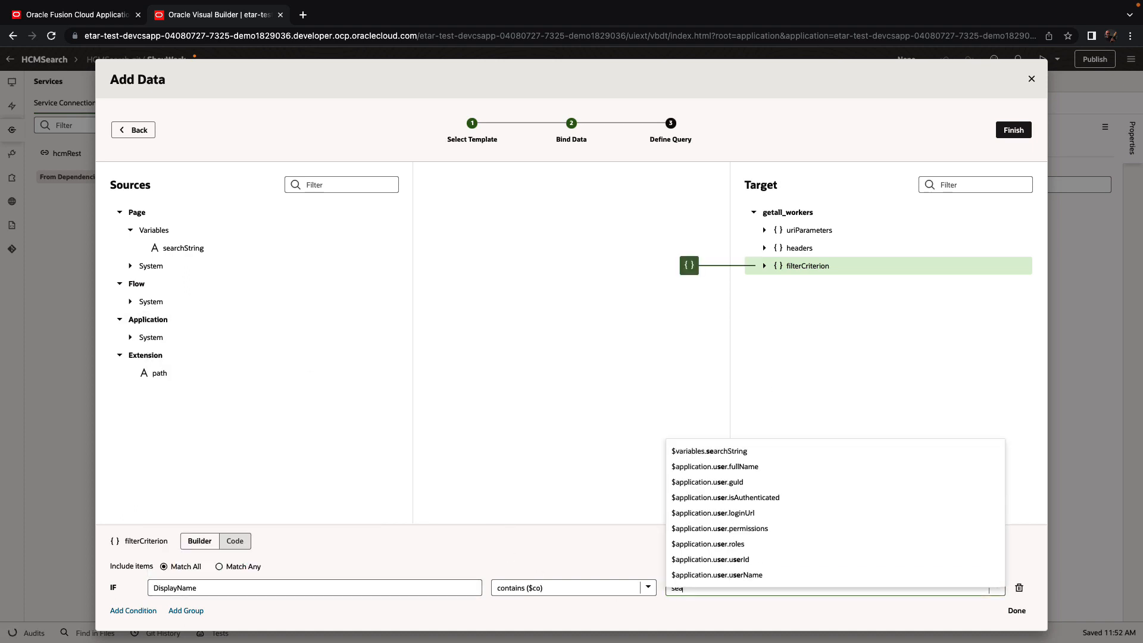
pyautogui.press('Return')
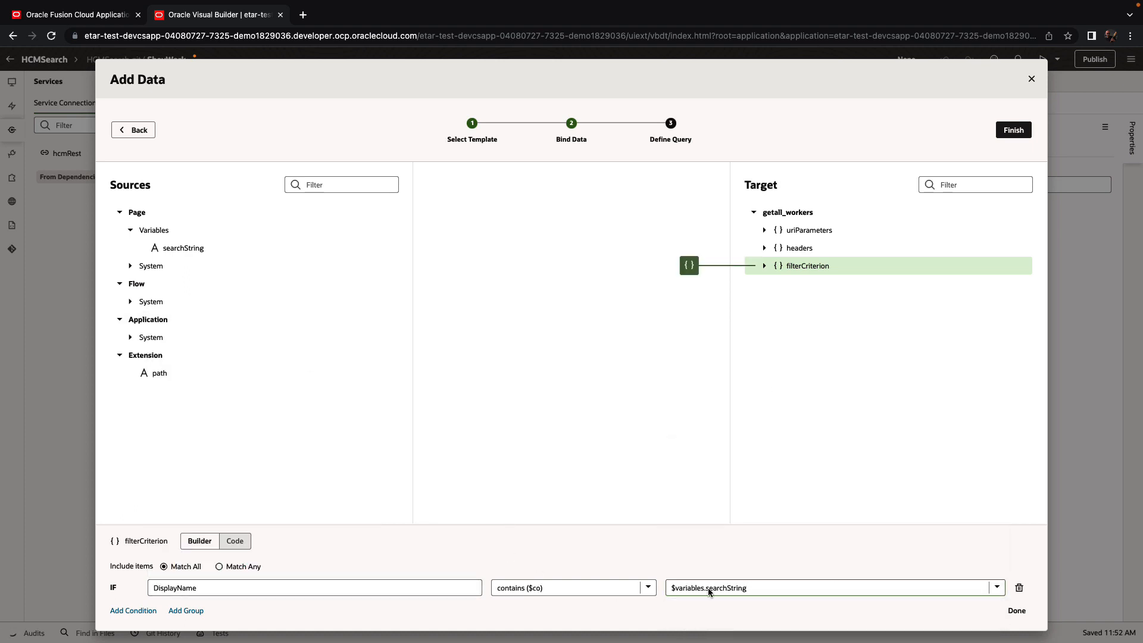
pyautogui.click(1017, 611)
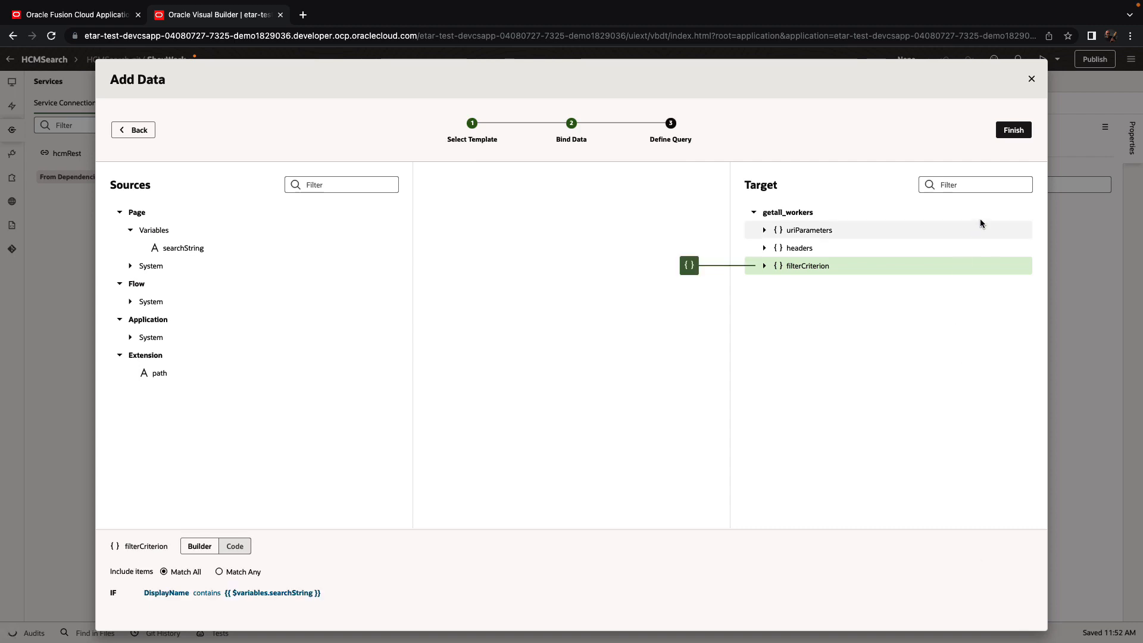
pyautogui.click(1014, 130)
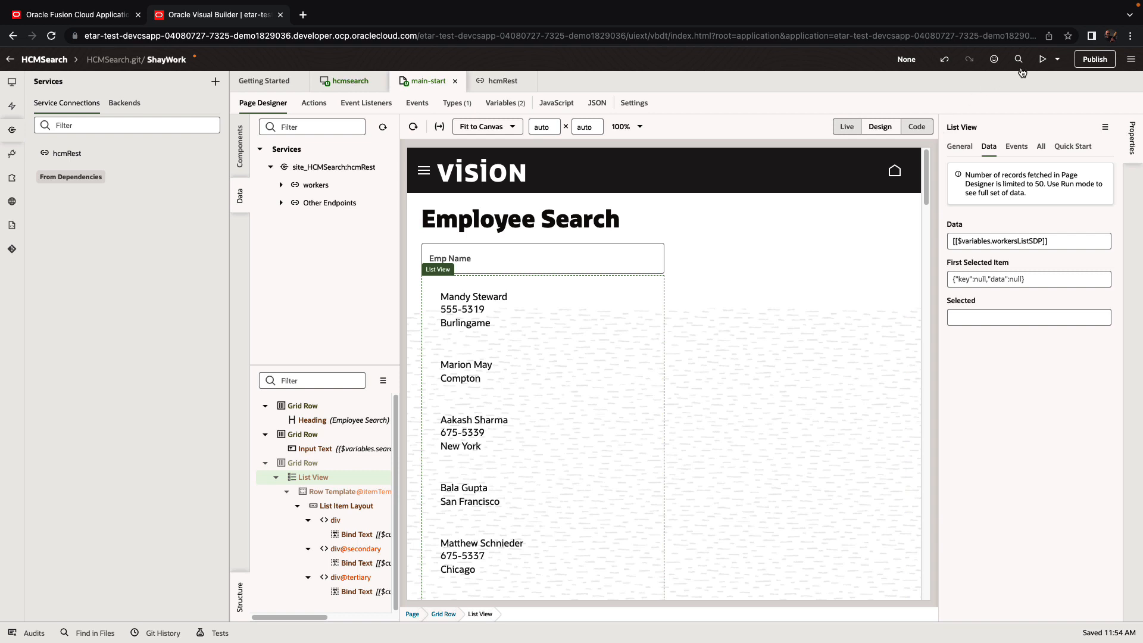
# Step: Run a live preview, search Emp Name for 'Tracey', then return to the designer
pyautogui.click(1044, 60)
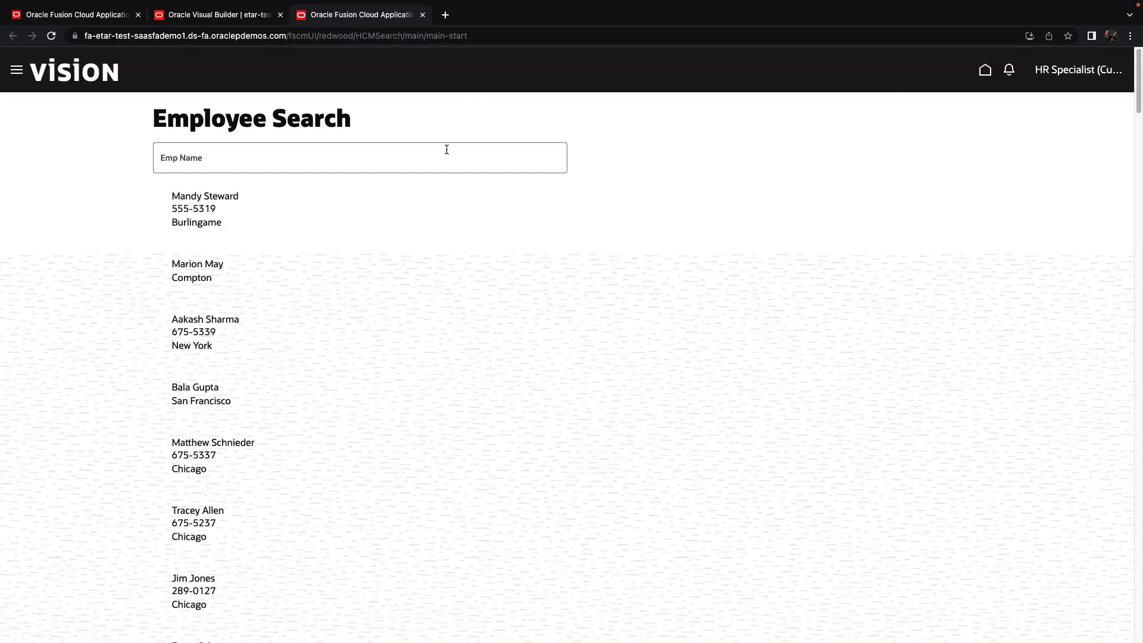
pyautogui.click(255, 159)
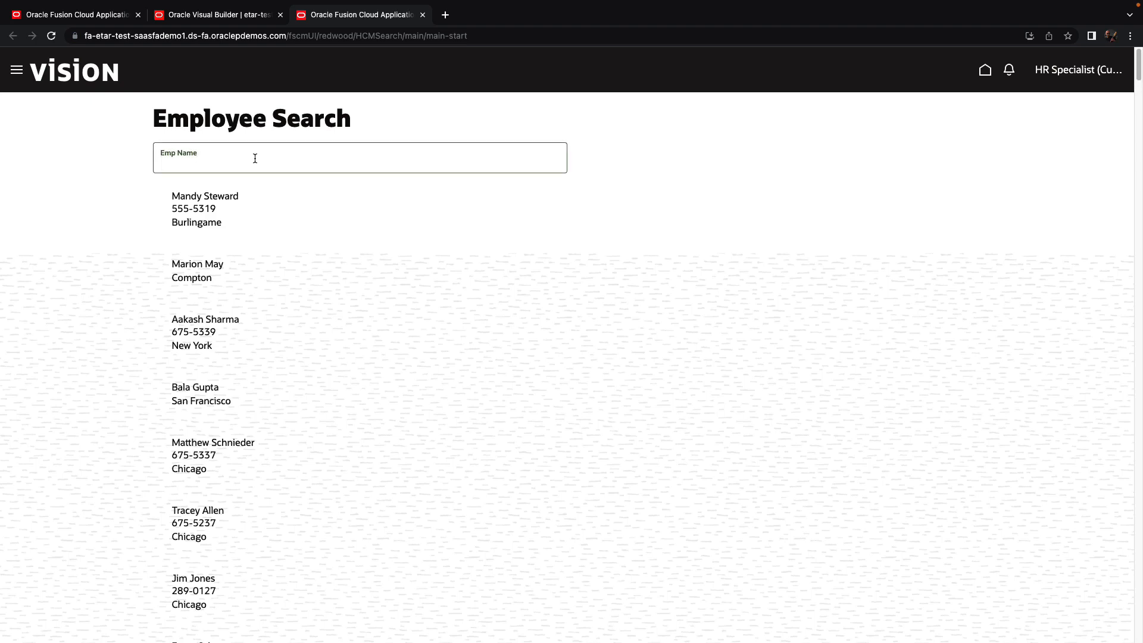
pyautogui.write('Tracey')
pyautogui.press('Return')
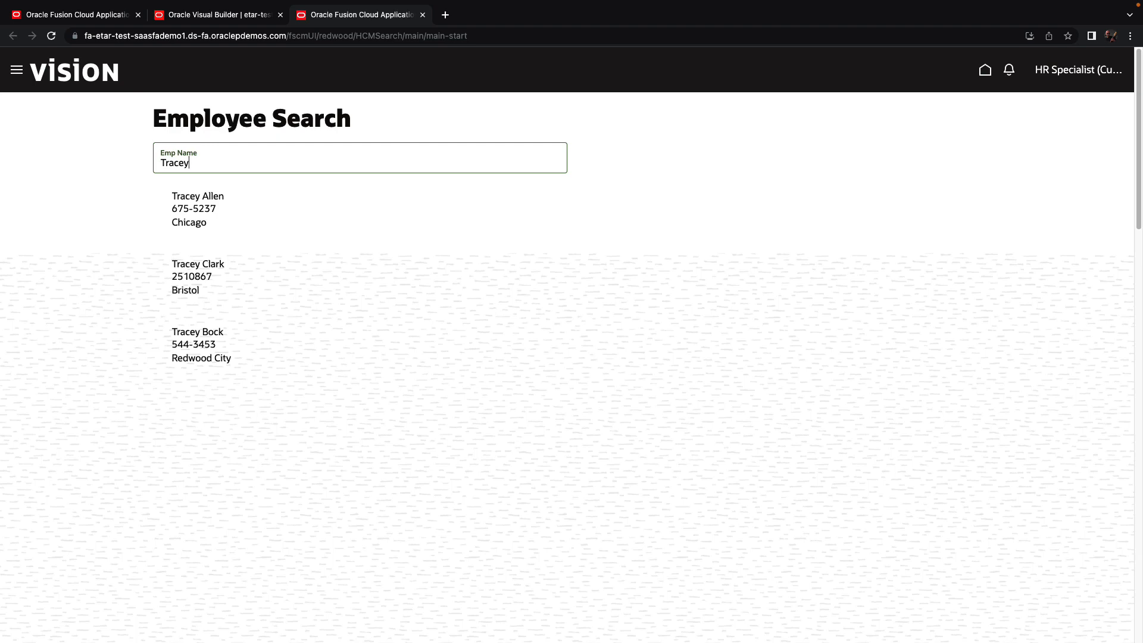
pyautogui.click(200, 15)
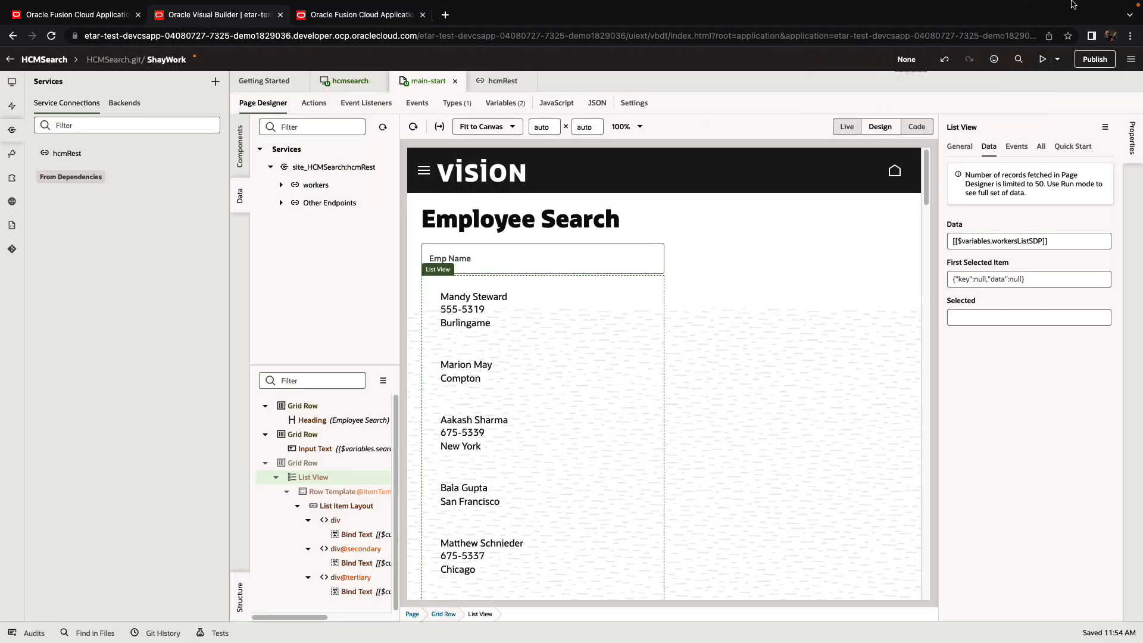
# Step: Publish the workspace changes with the commit message 'Se'
pyautogui.click(1087, 60)
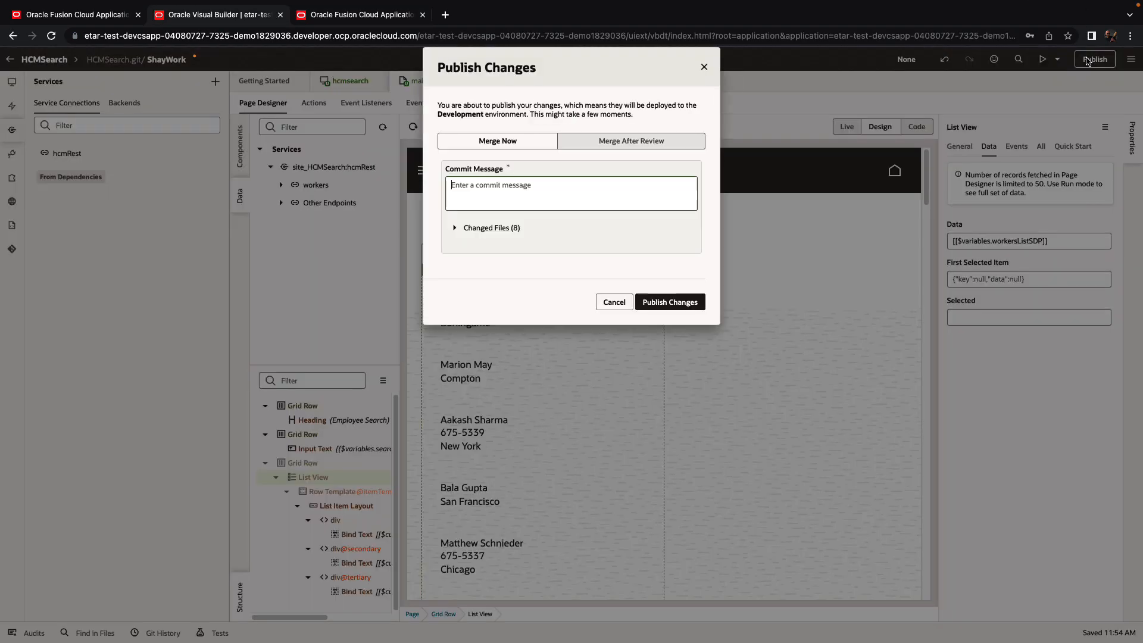
pyautogui.write('Search Application for HCM')
pyautogui.click(683, 301)
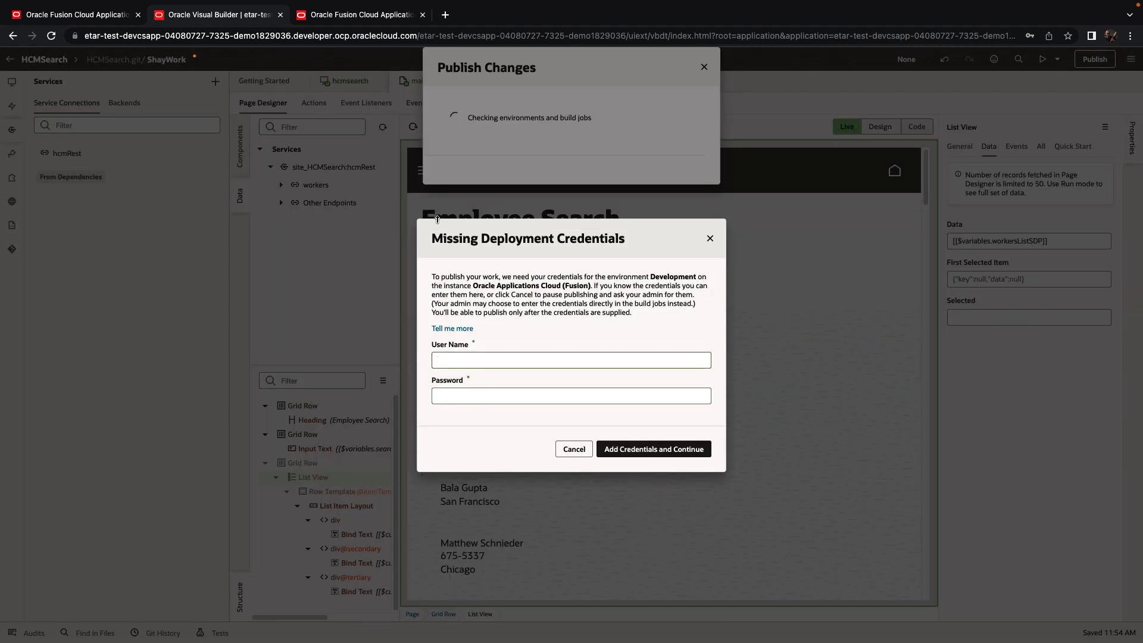
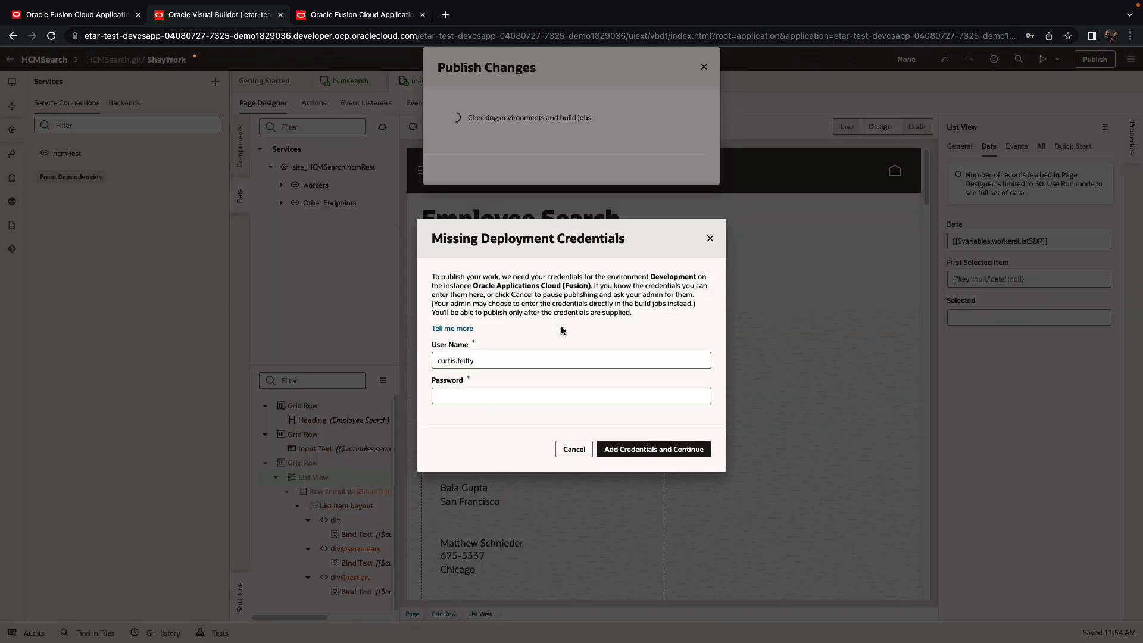
# Step: Supply the deployment account's username and password, continue publishing, and close the summary
pyautogui.click(569, 395)
pyautogui.write('••••••••')
pyautogui.click(667, 456)
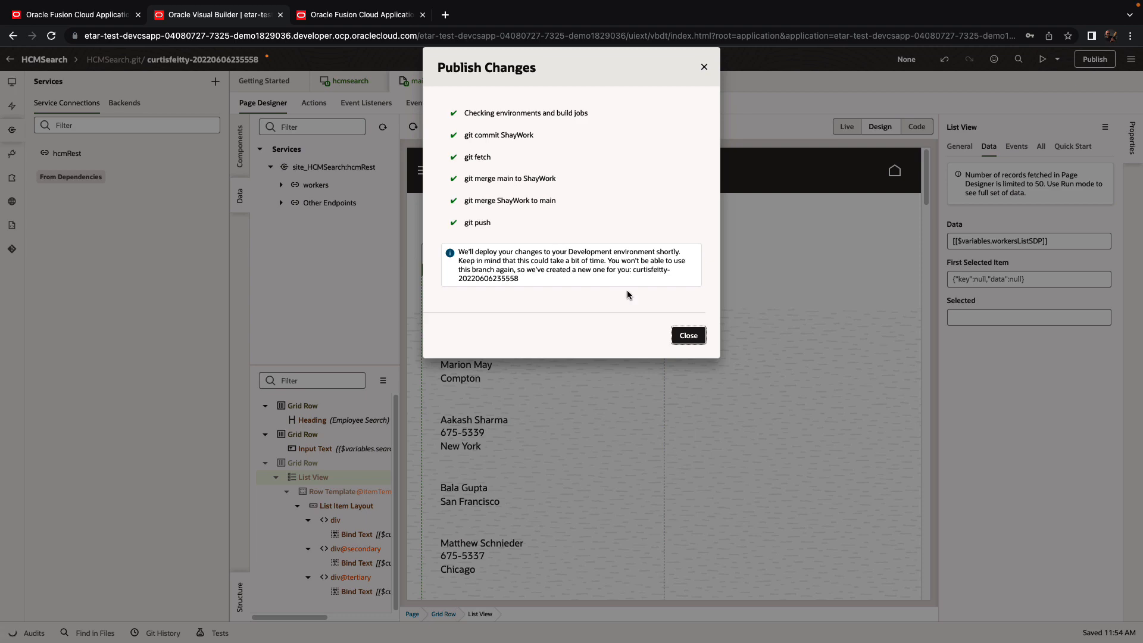
pyautogui.click(688, 336)
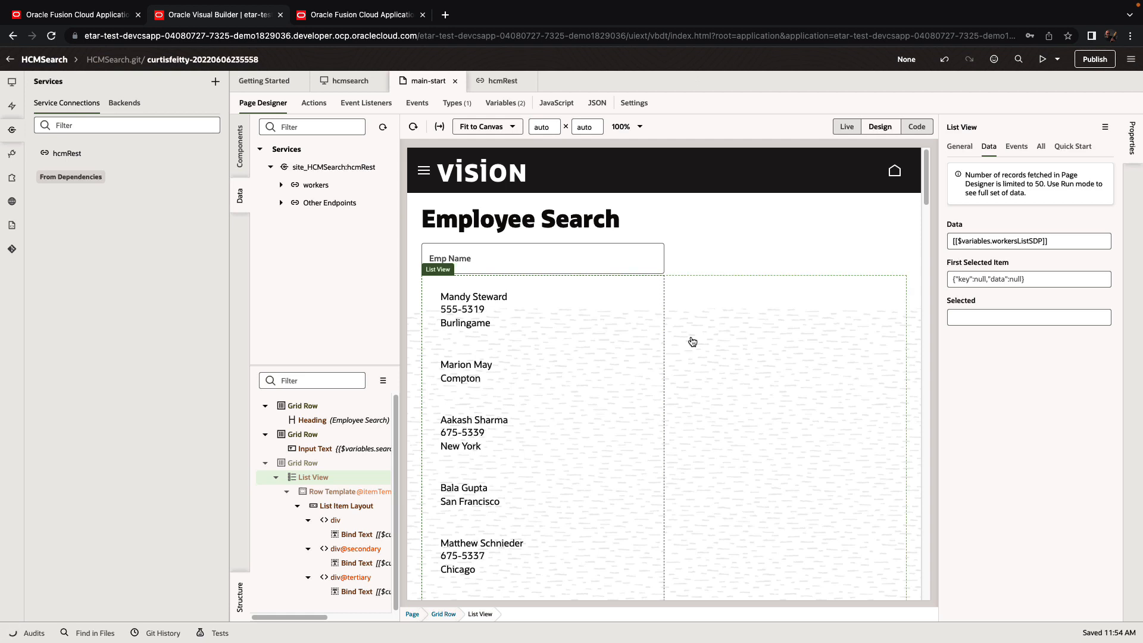
# Step: Check the Build Queue and HCMSearch-Package_and_Deploy pipeline run, then go to Environments
pyautogui.click(10, 62)
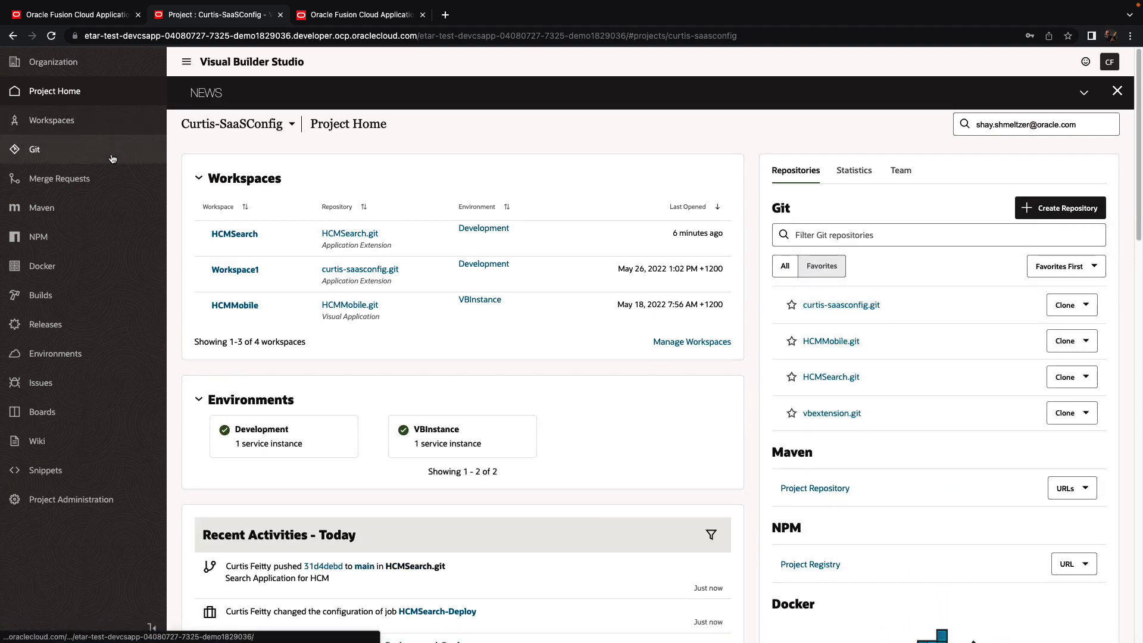
pyautogui.click(96, 297)
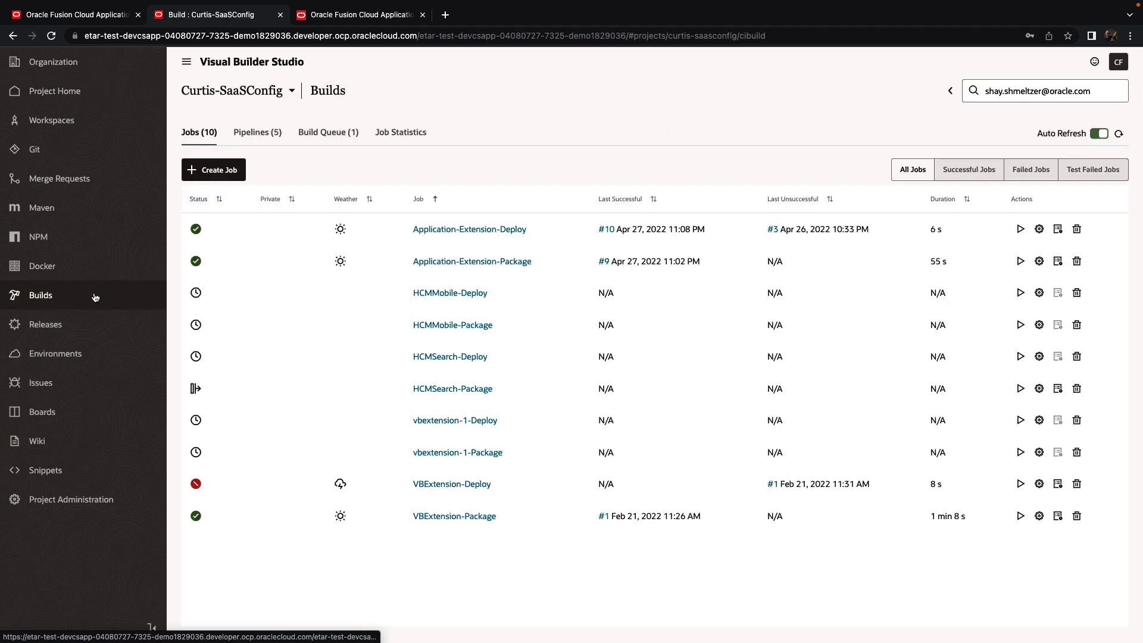
pyautogui.click(320, 133)
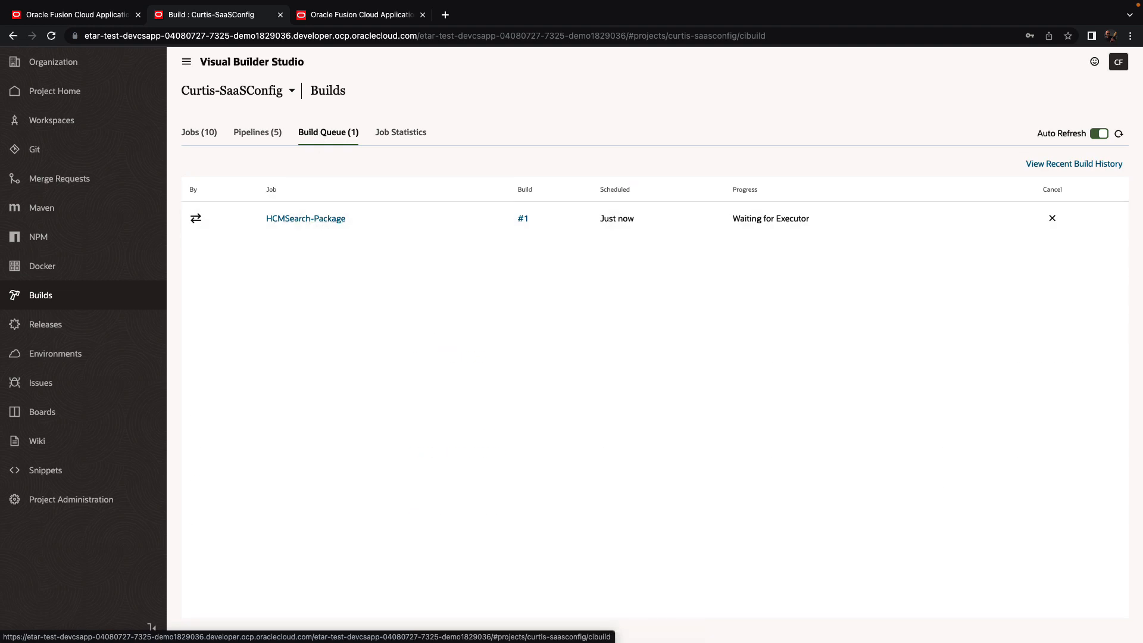
pyautogui.click(261, 136)
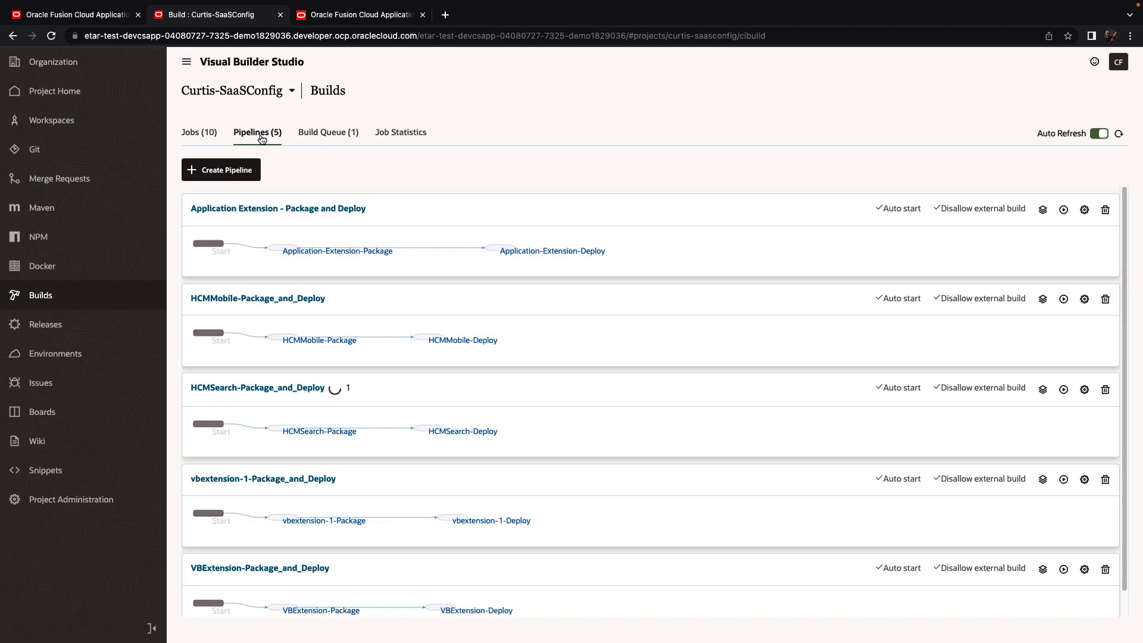
pyautogui.click(307, 389)
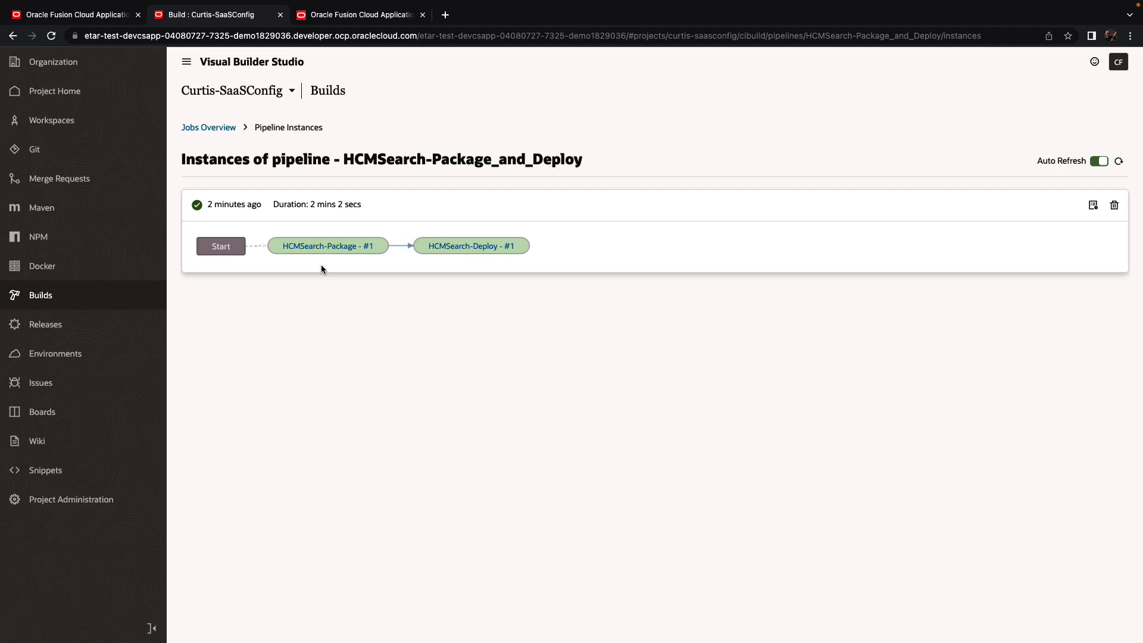
pyautogui.click(87, 355)
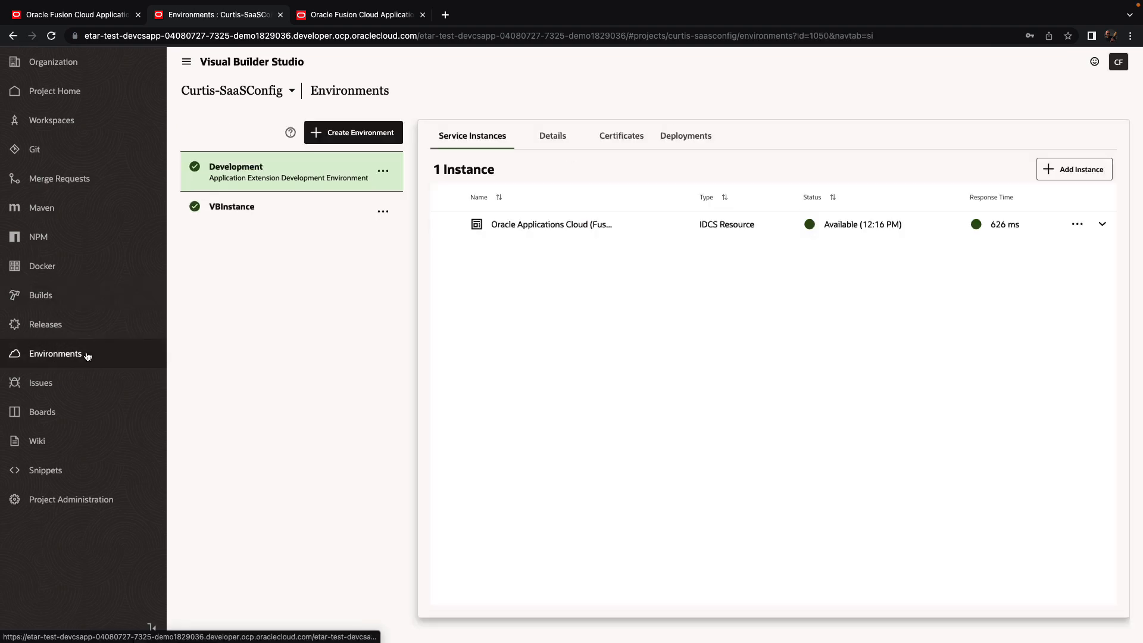
# Step: Open the deployed hcmsearch app from Development's Deployments and enter 'Frank' as Emp Name
pyautogui.click(695, 139)
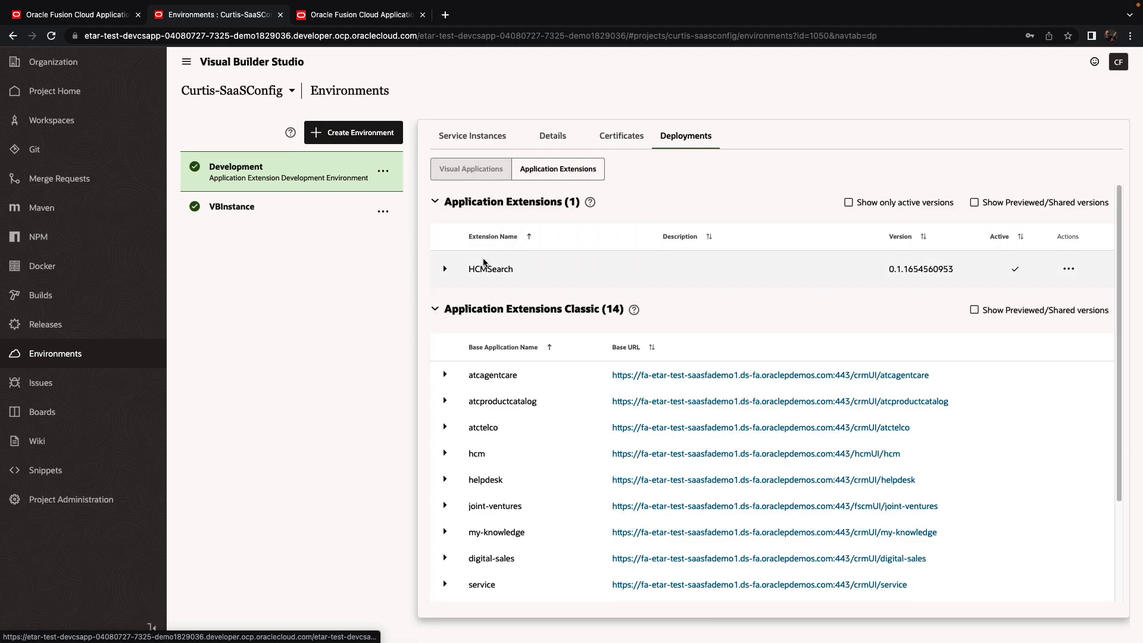
pyautogui.click(444, 269)
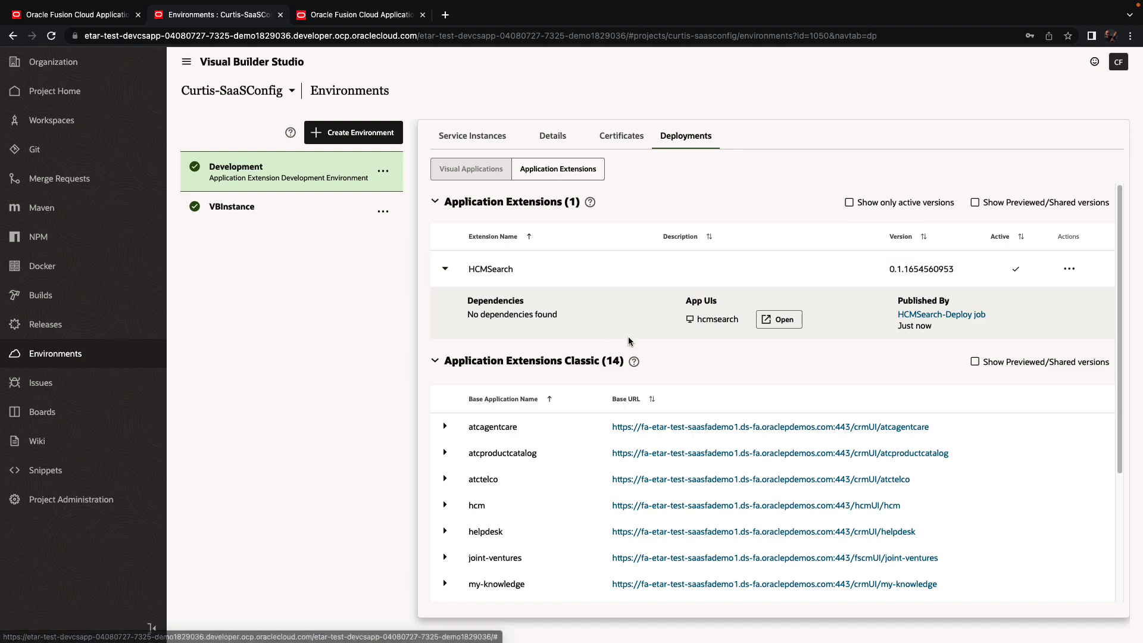
pyautogui.click(783, 320)
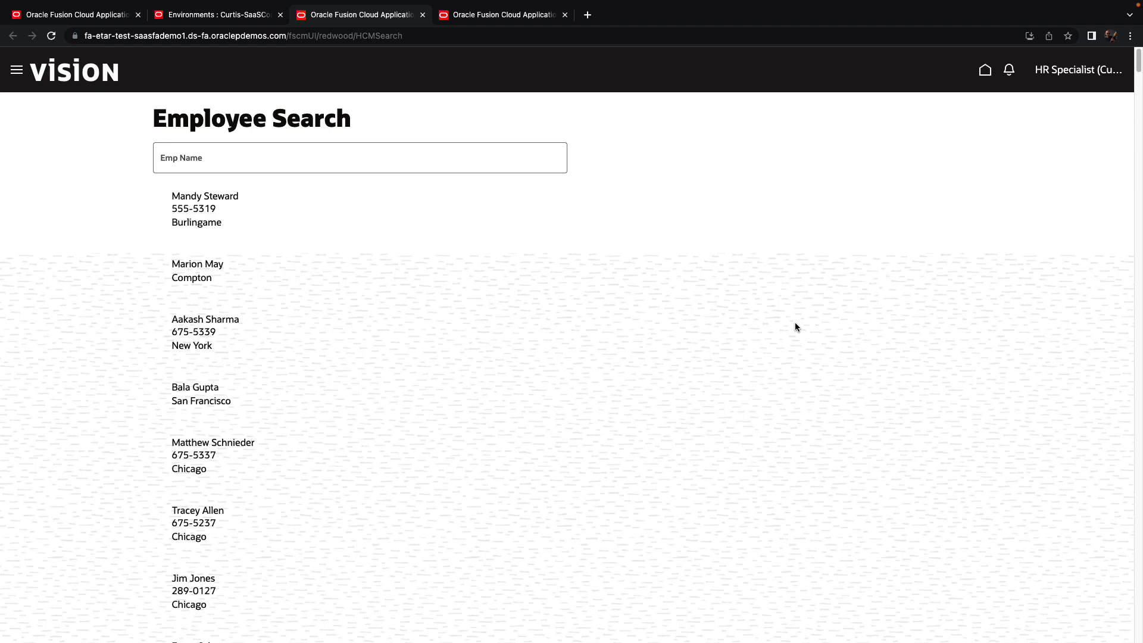
pyautogui.click(181, 160)
pyautogui.write('Frank')
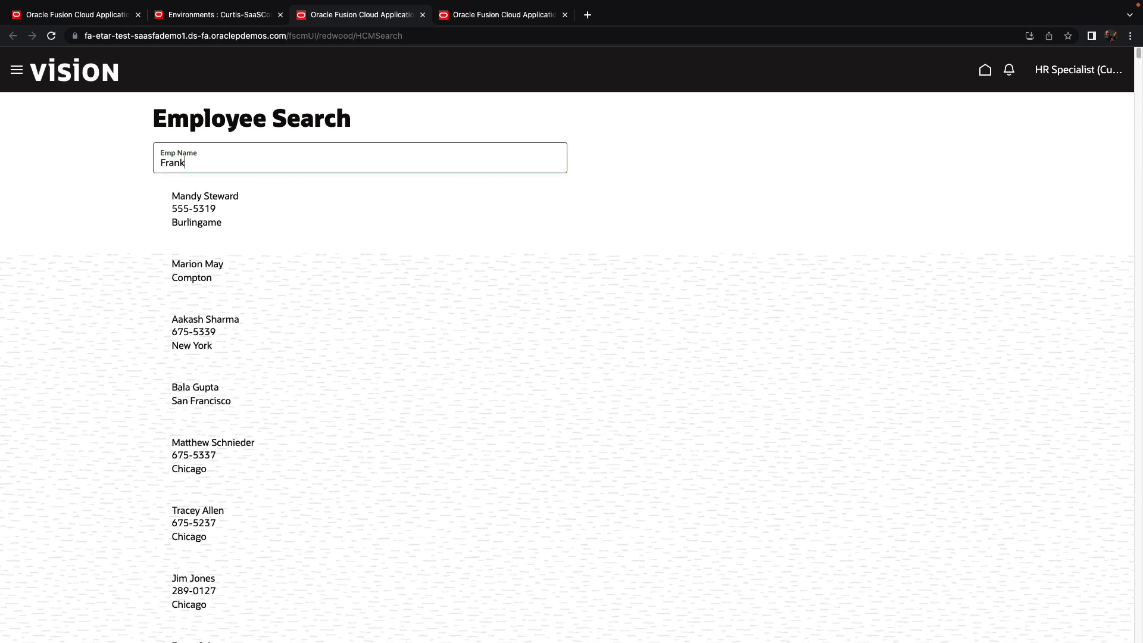